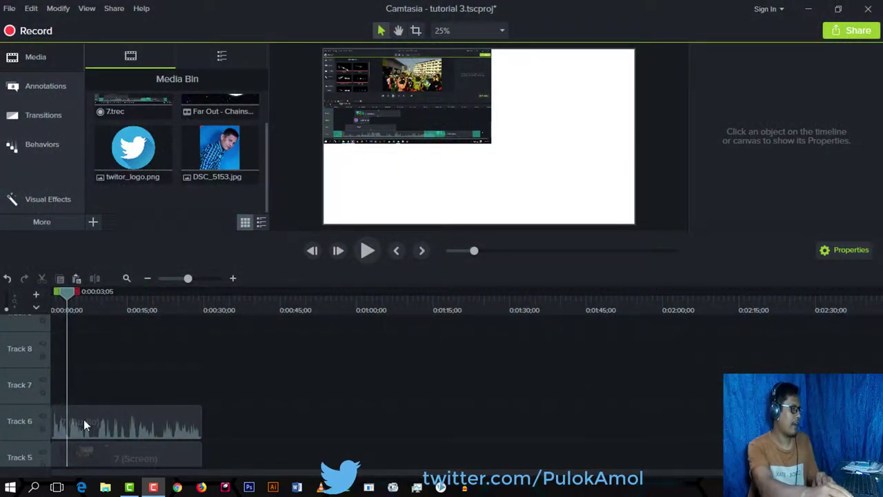
Step: Examine the 7 (Audio) clip on Track 6 and the 7 (Screen) clip on Track 5
{"action": "scroll", "coordinate": [227, 369], "scroll_direction": "down", "scroll_amount": 3}
{"action": "scroll", "coordinate": [206, 380], "scroll_direction": "up", "scroll_amount": 1}
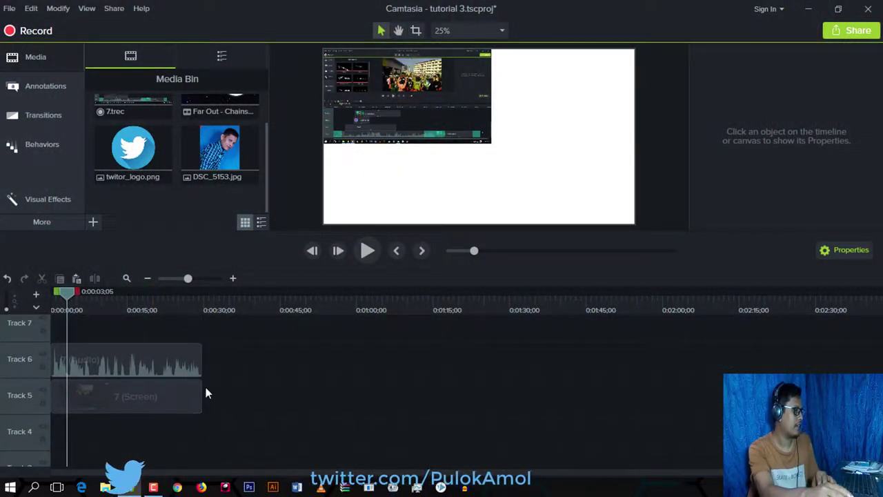
{"action": "left_click", "coordinate": [138, 404]}
{"action": "left_click", "coordinate": [143, 359]}
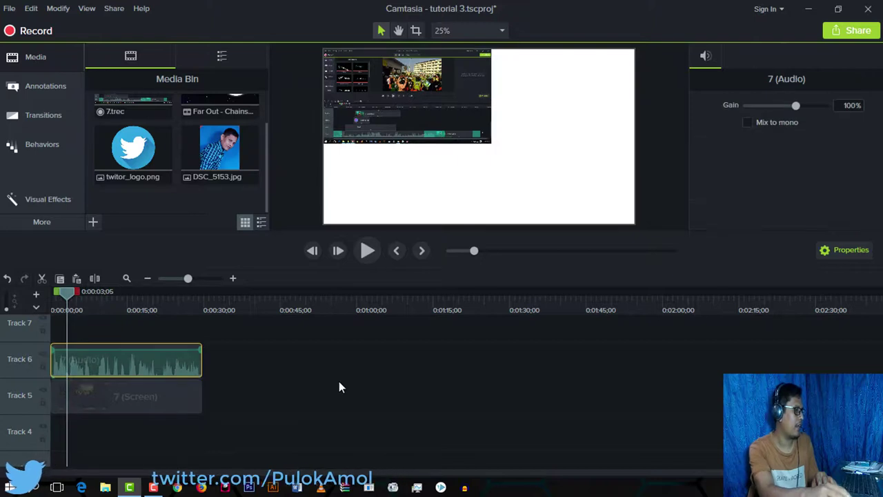
{"action": "scroll", "coordinate": [163, 406], "scroll_direction": "up", "scroll_amount": 3}
{"action": "scroll", "coordinate": [165, 414], "scroll_direction": "down", "scroll_amount": 2}
{"action": "left_click", "coordinate": [167, 428]}
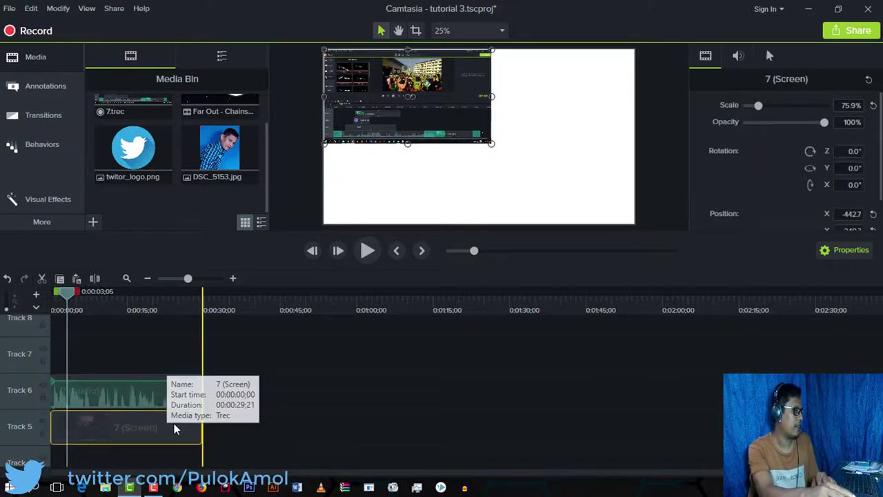
{"action": "left_click_drag", "start_coordinate": [238, 391], "coordinate": [122, 424]}
{"action": "left_click", "coordinate": [500, 190]}
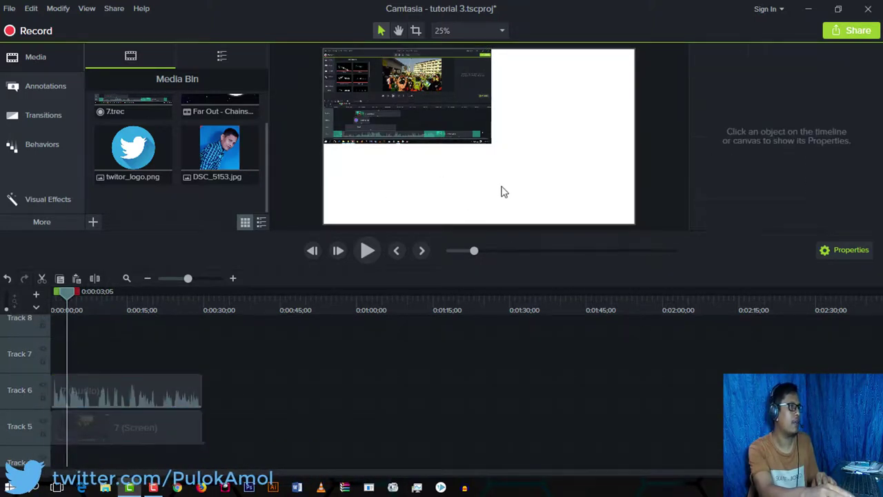
Step: Open the project settings from the canvas and apply the 1080p HD (1920x1080) canvas dimensions
{"action": "right_click", "coordinate": [577, 148]}
{"action": "left_click", "coordinate": [614, 232]}
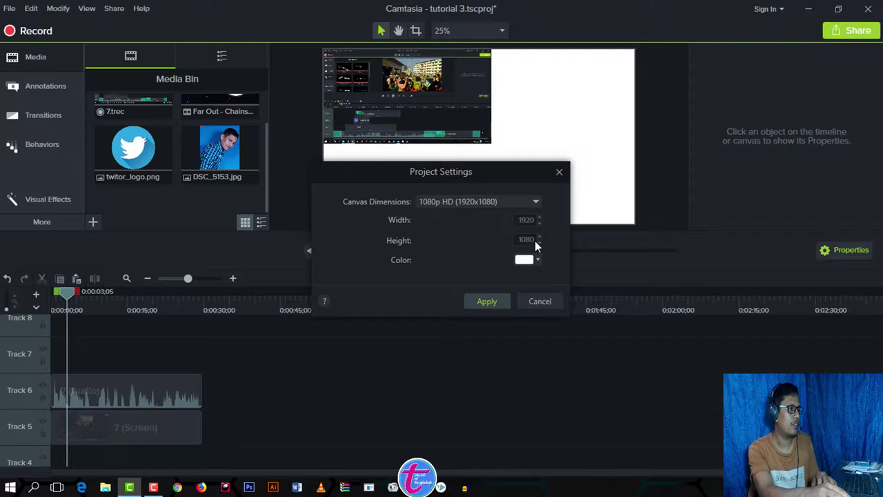
{"action": "left_click", "coordinate": [493, 304]}
Step: Enlarge the 7 (Screen) recording to 140.8% scale so it fills the whole canvas
{"action": "left_click", "coordinate": [404, 86]}
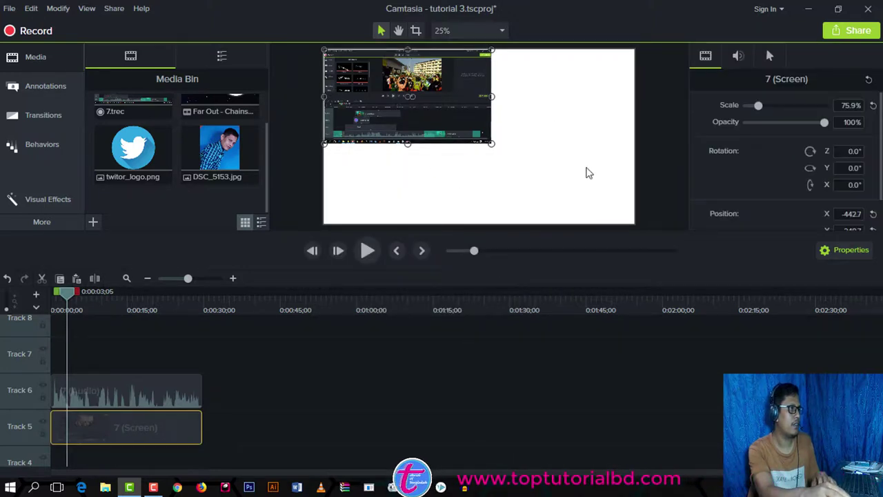
{"action": "left_click_drag", "start_coordinate": [423, 114], "coordinate": [407, 105]}
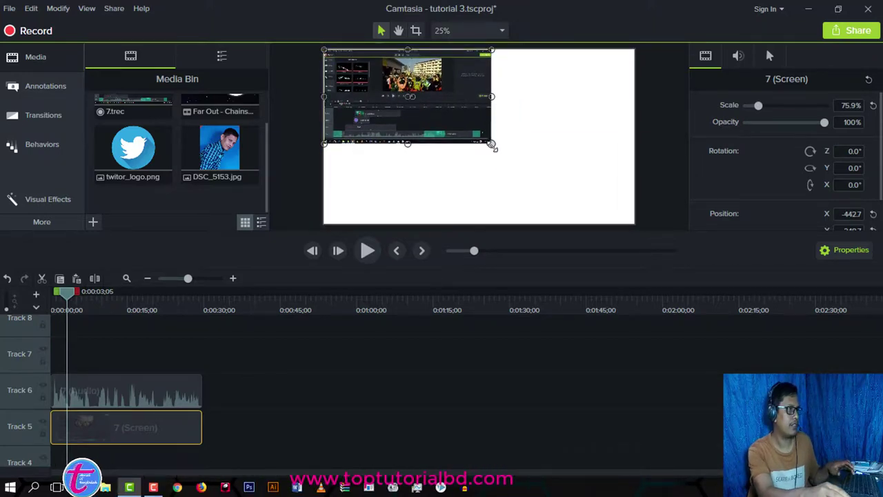
{"action": "left_click_drag", "start_coordinate": [491, 143], "coordinate": [636, 214]}
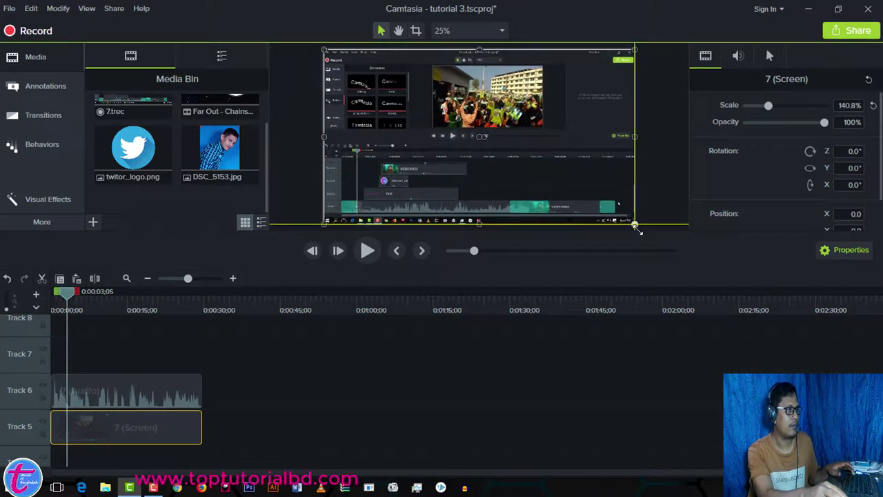
Step: Return the playhead to the timeline start and add twitor_logo.png at the beginning of Track 7
{"action": "left_click", "coordinate": [186, 393]}
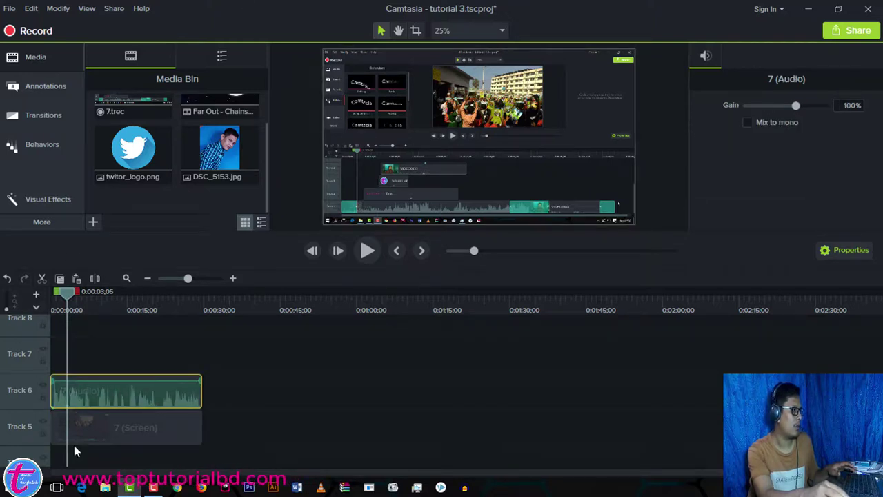
{"action": "left_click_drag", "start_coordinate": [69, 298], "coordinate": [43, 338]}
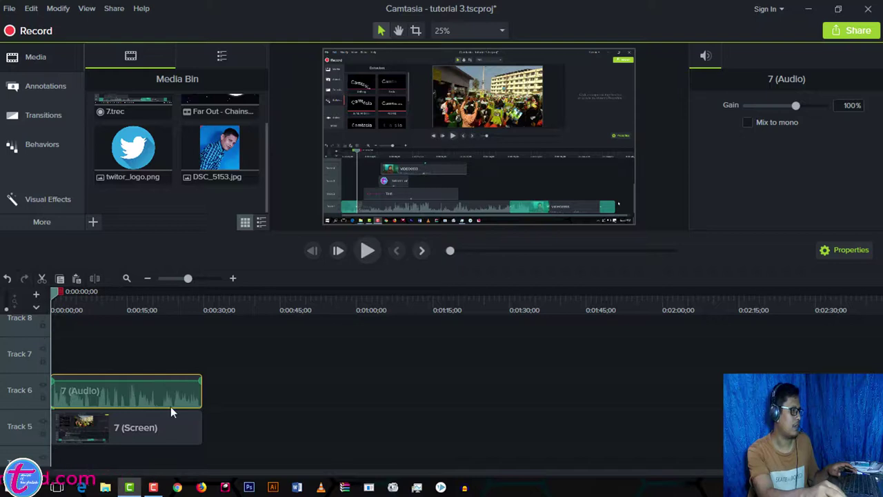
{"action": "left_click", "coordinate": [147, 169]}
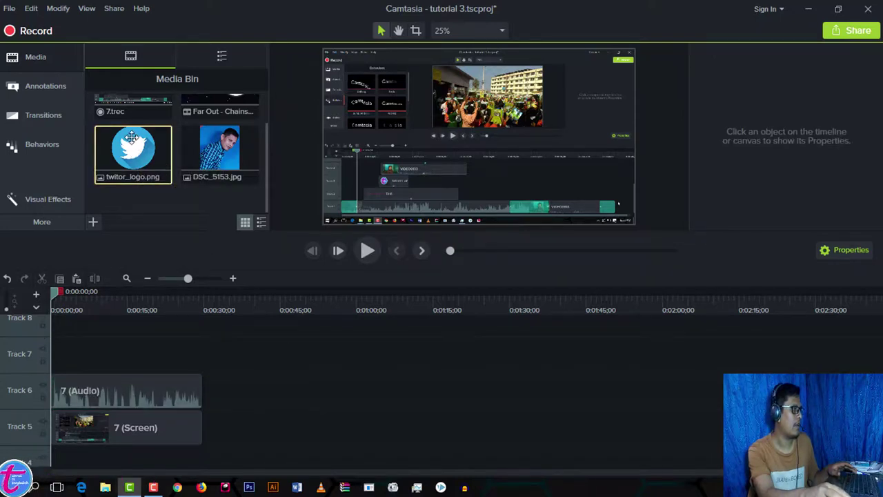
{"action": "left_click", "coordinate": [184, 166], "text": "ctrl"}
{"action": "left_click_drag", "start_coordinate": [171, 159], "coordinate": [38, 363]}
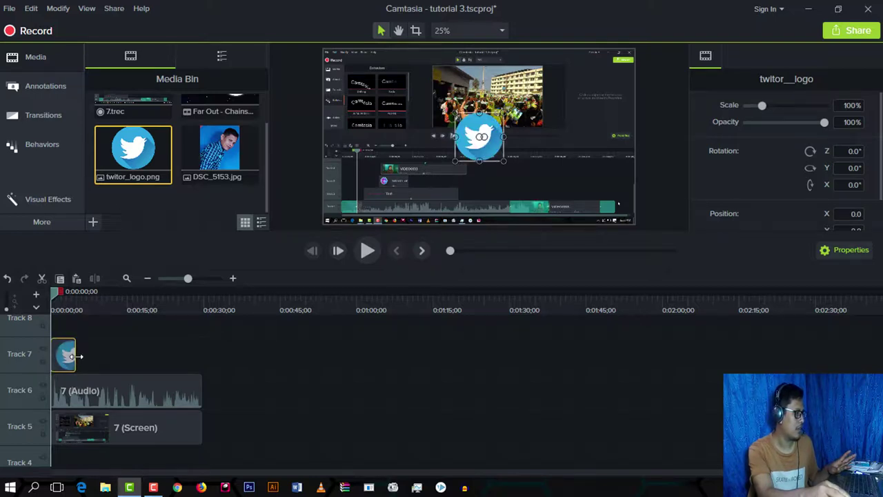
Step: Extend the logo clip to the recording's full length and place it at 57.3% scale in the canvas's upper-left corner
{"action": "left_click_drag", "start_coordinate": [78, 355], "coordinate": [201, 355]}
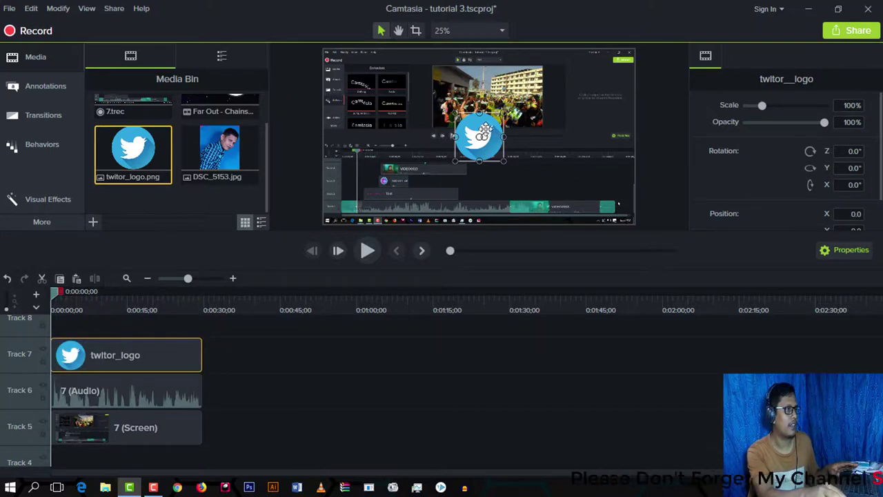
{"action": "left_click_drag", "start_coordinate": [486, 130], "coordinate": [335, 54]}
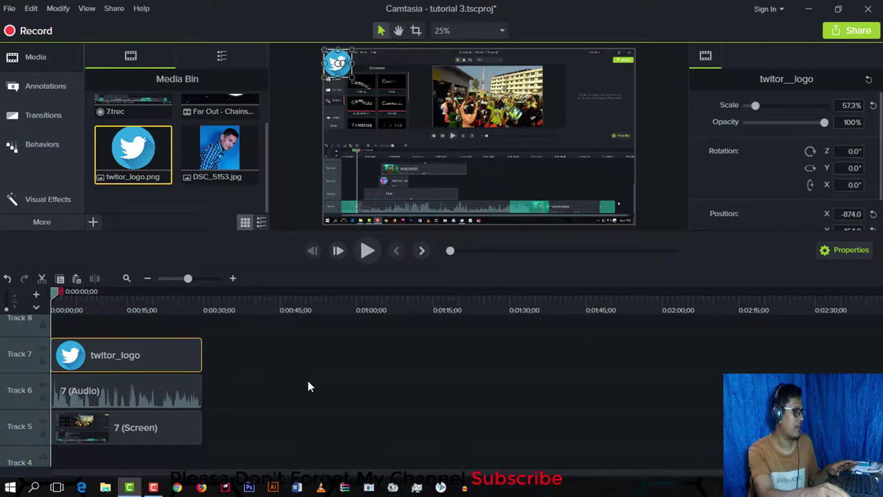
{"action": "left_click_drag", "start_coordinate": [251, 350], "coordinate": [90, 428]}
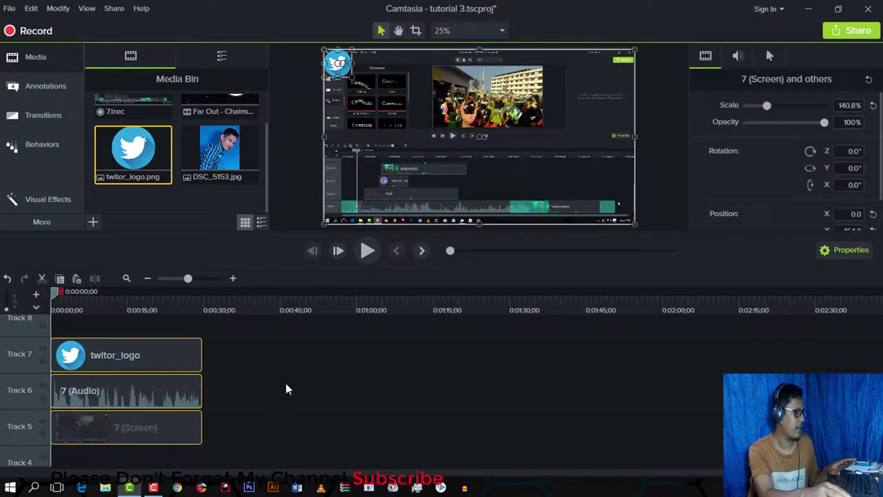
{"action": "left_click", "coordinate": [219, 372]}
{"action": "left_click_drag", "start_coordinate": [219, 373], "coordinate": [149, 438]}
{"action": "left_click", "coordinate": [285, 408]}
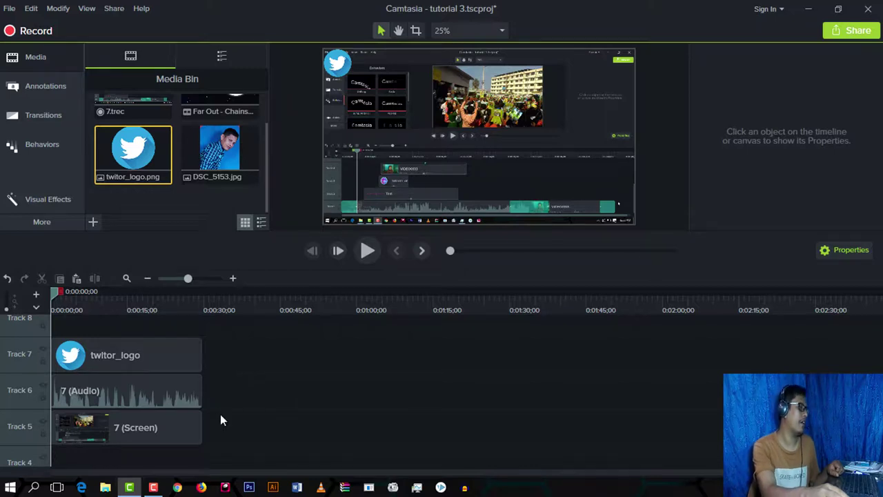
{"action": "left_click_drag", "start_coordinate": [53, 294], "coordinate": [37, 324]}
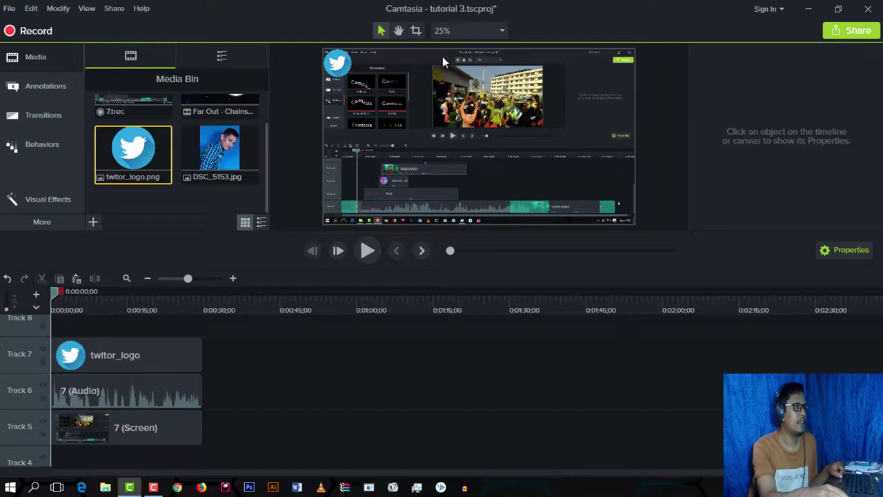
{"action": "left_click", "coordinate": [498, 117]}
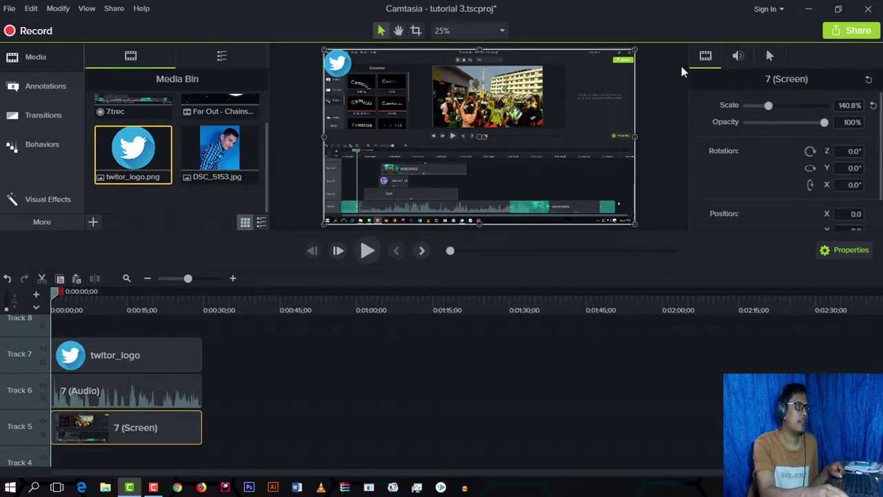
{"action": "left_click", "coordinate": [137, 400]}
{"action": "left_click", "coordinate": [110, 434]}
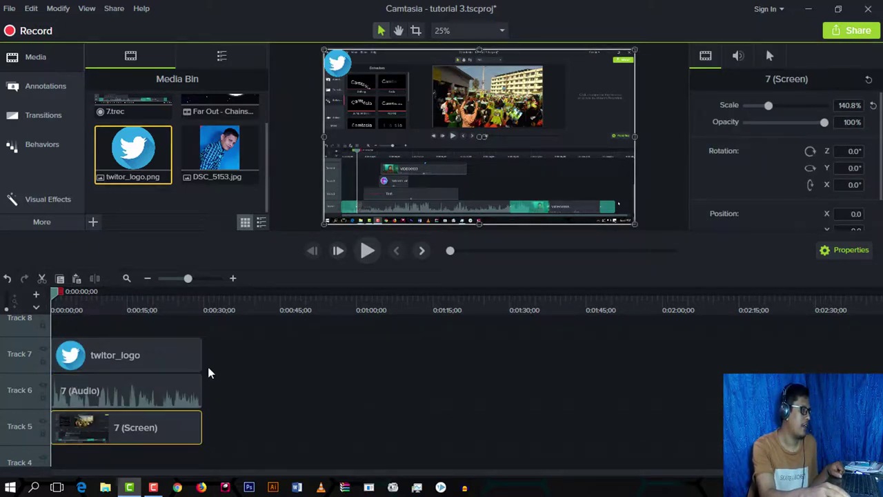
{"action": "scroll", "coordinate": [237, 407], "scroll_direction": "up", "scroll_amount": 1}
{"action": "scroll", "coordinate": [232, 410], "scroll_direction": "down", "scroll_amount": 1}
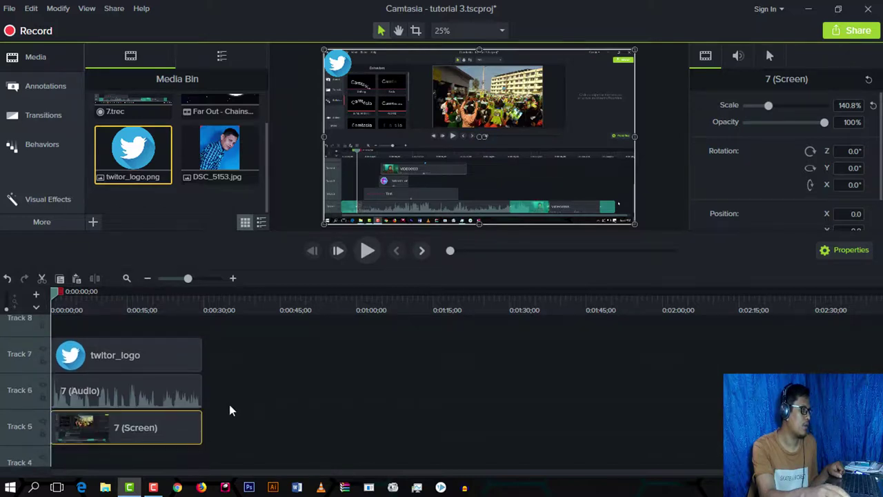
{"action": "left_click", "coordinate": [30, 8]}
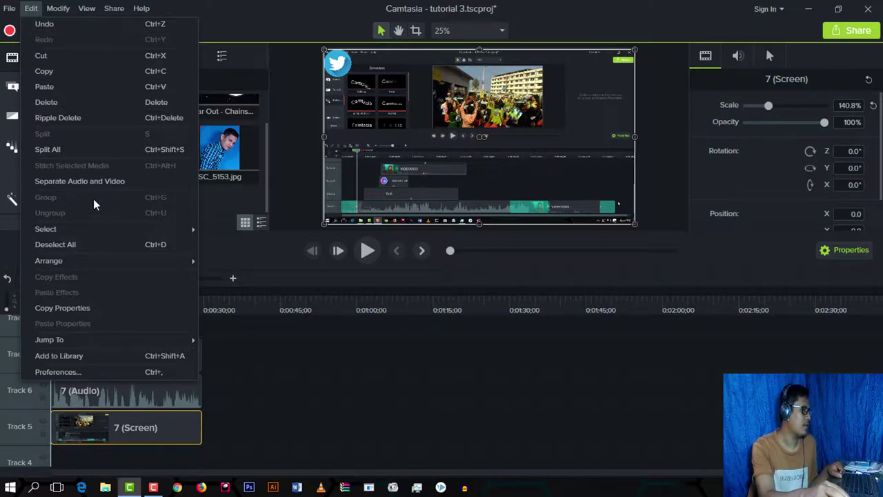
{"action": "left_click", "coordinate": [211, 377]}
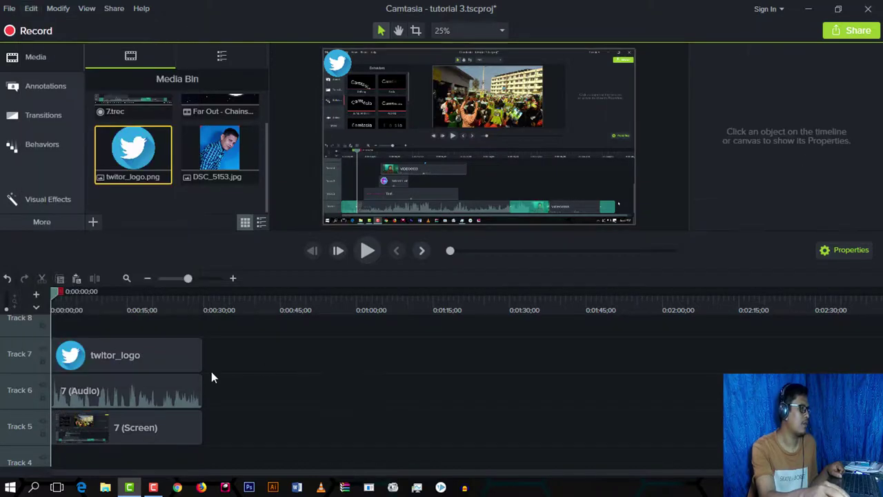
Step: Group the logo, audio and screen clips on Tracks 5 to 7 into one group
{"action": "left_click_drag", "start_coordinate": [153, 379], "coordinate": [69, 427]}
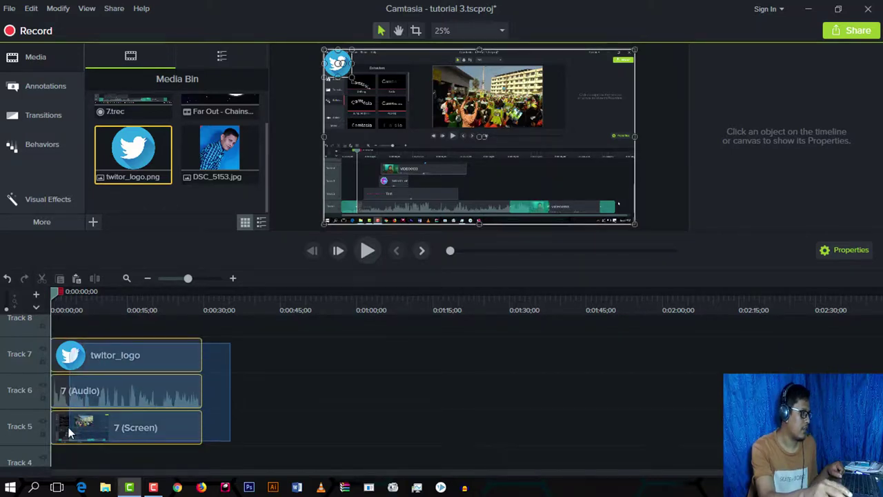
{"action": "right_click", "coordinate": [136, 392]}
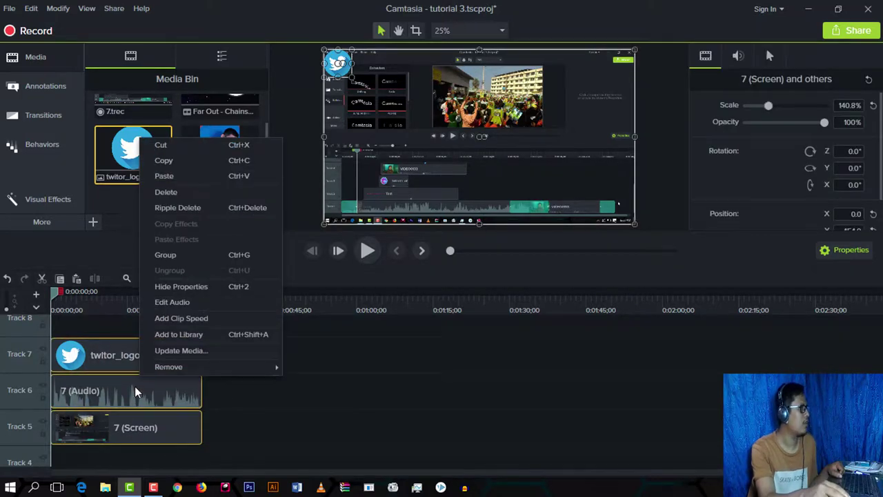
{"action": "left_click", "coordinate": [175, 255]}
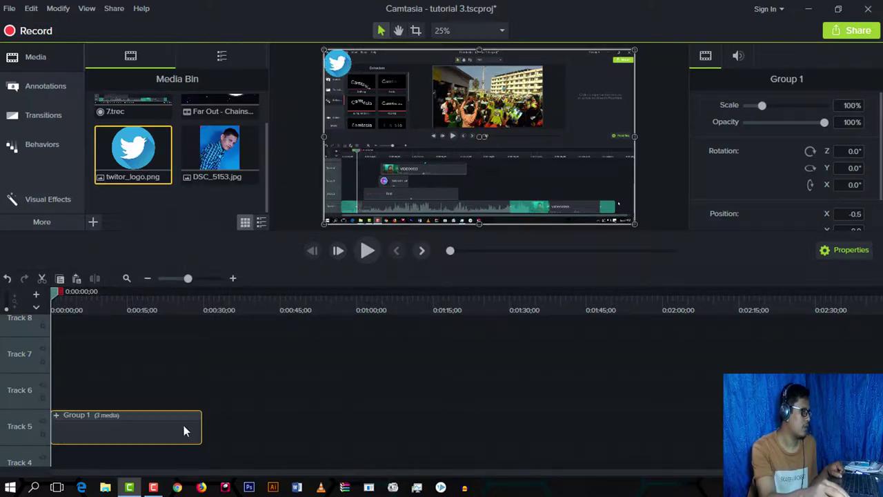
Step: Move the group from Track 5 down to Track 2, keeping it at the timeline start
{"action": "scroll", "coordinate": [124, 404], "scroll_direction": "down", "scroll_amount": 1}
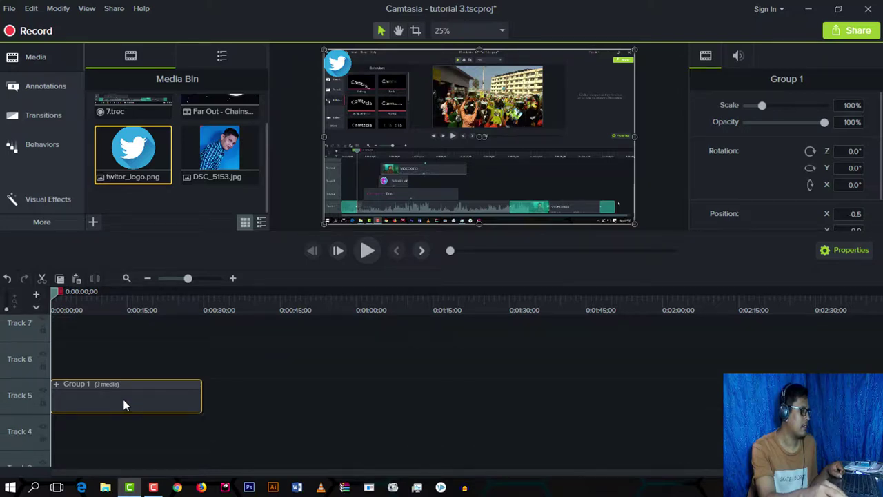
{"action": "left_click_drag", "start_coordinate": [124, 404], "coordinate": [143, 414]}
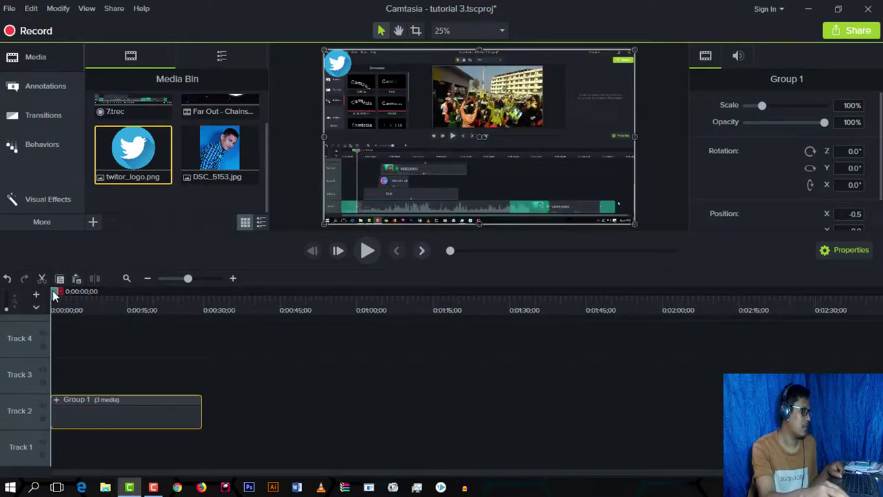
Step: Slide the group to a later time on Track 2 and bring it back to the timeline start
{"action": "left_click_drag", "start_coordinate": [54, 294], "coordinate": [66, 327]}
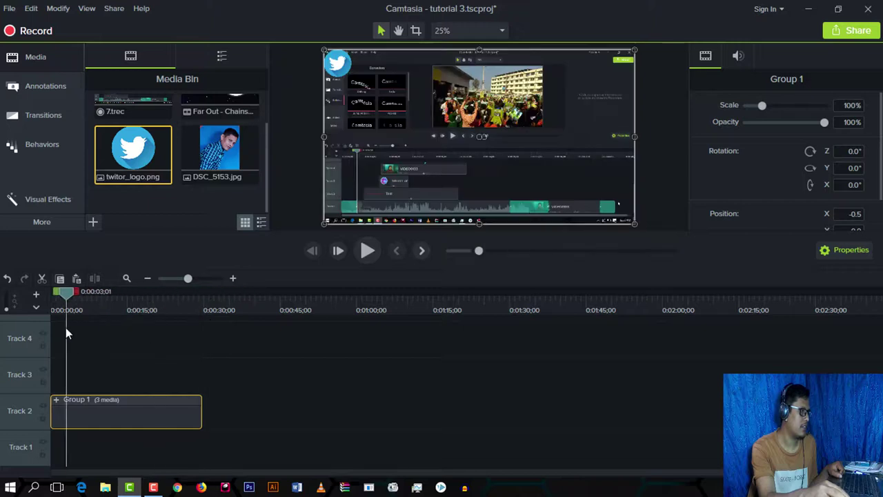
{"action": "left_click_drag", "start_coordinate": [146, 413], "coordinate": [336, 413]}
{"action": "left_click_drag", "start_coordinate": [433, 398], "coordinate": [149, 414]}
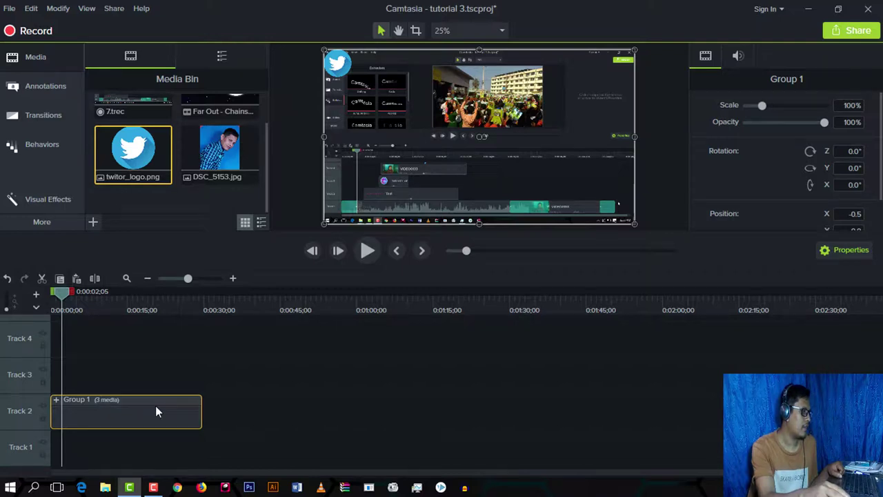
Step: Open the group on the timeline to show its logo, audio and screen clips
{"action": "right_click", "coordinate": [156, 408]}
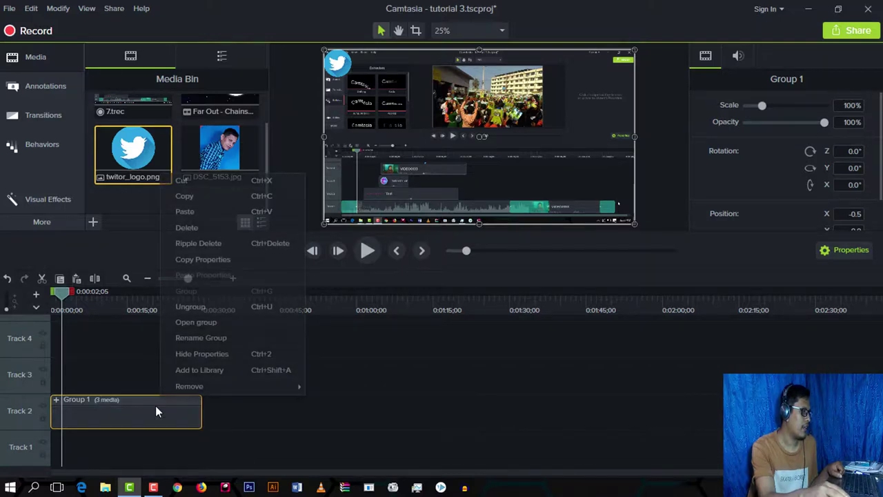
{"action": "left_click", "coordinate": [186, 323]}
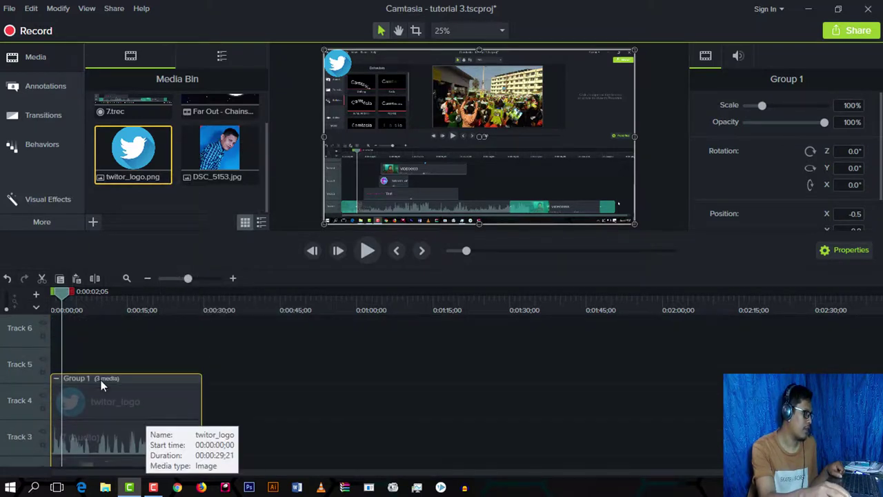
{"action": "scroll", "coordinate": [142, 417], "scroll_direction": "down", "scroll_amount": 2}
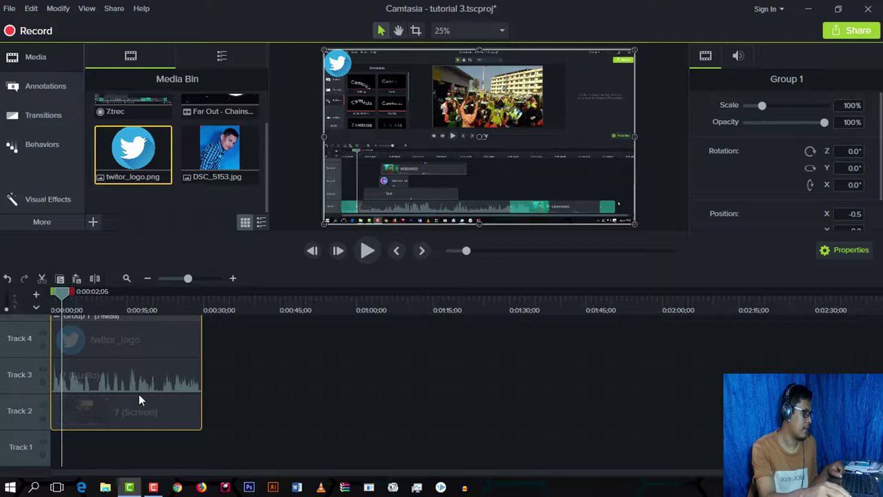
{"action": "scroll", "coordinate": [144, 383], "scroll_direction": "up", "scroll_amount": 1}
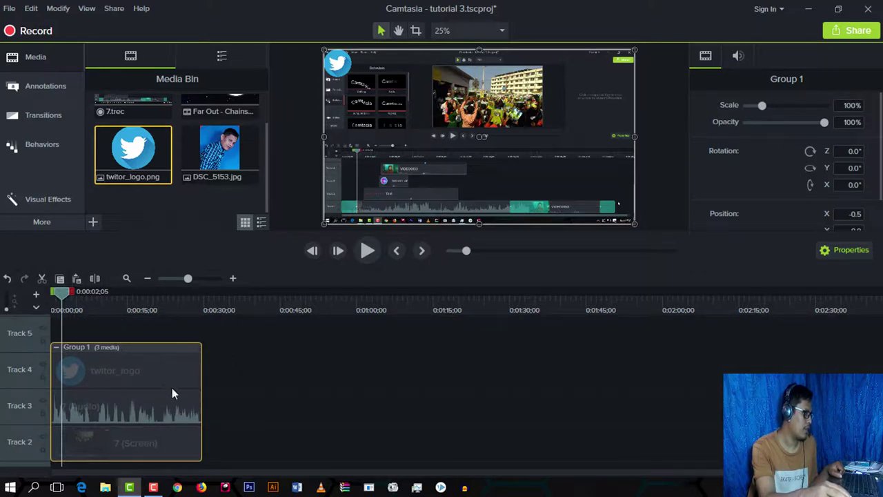
Step: Select the 7 (Audio) clip inside the opened group and adjust its volume level on the timeline
{"action": "left_click", "coordinate": [121, 367]}
{"action": "mouse_move", "coordinate": [128, 407]}
{"action": "left_mouse_down"}
{"action": "mouse_move", "coordinate": [127, 452]}
{"action": "mouse_move", "coordinate": [124, 397]}
{"action": "left_mouse_up"}
{"action": "left_click", "coordinate": [130, 393]}
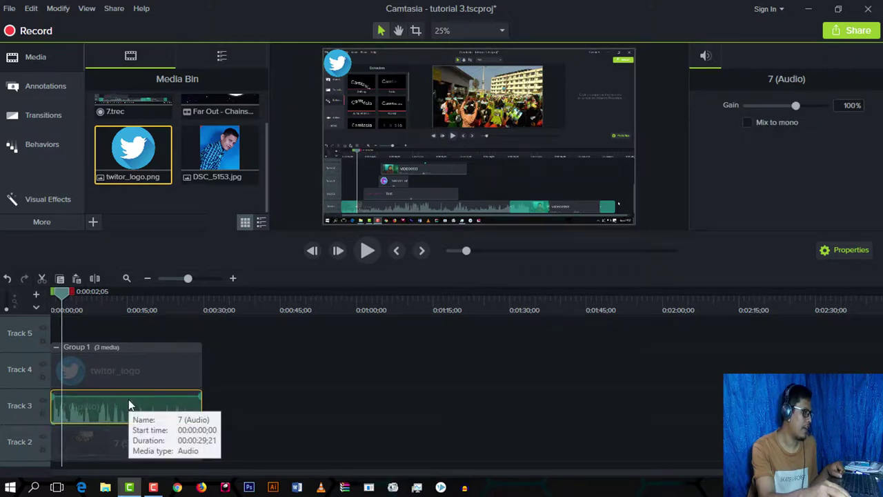
{"action": "left_click_drag", "start_coordinate": [131, 395], "coordinate": [135, 392]}
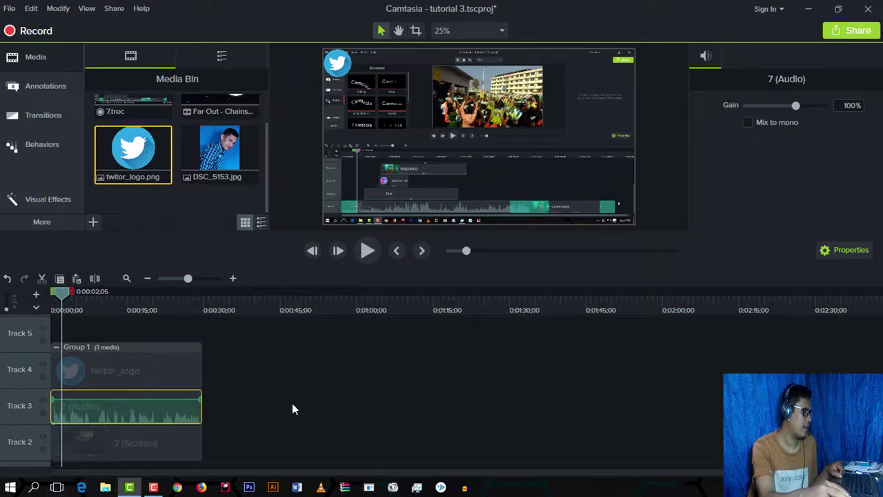
Step: Close the opened group and ungroup it into its separate logo, audio and screen clips
{"action": "left_click", "coordinate": [58, 349]}
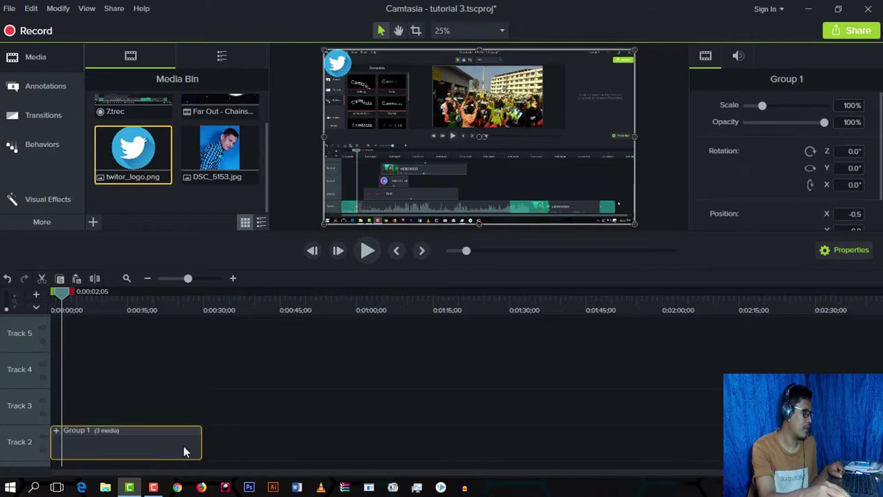
{"action": "right_click", "coordinate": [96, 447]}
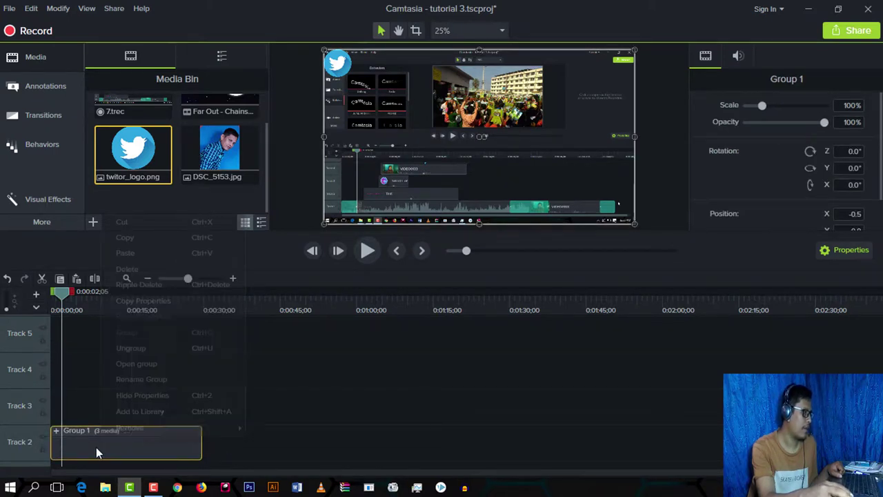
{"action": "left_click", "coordinate": [135, 346]}
{"action": "left_click", "coordinate": [303, 413]}
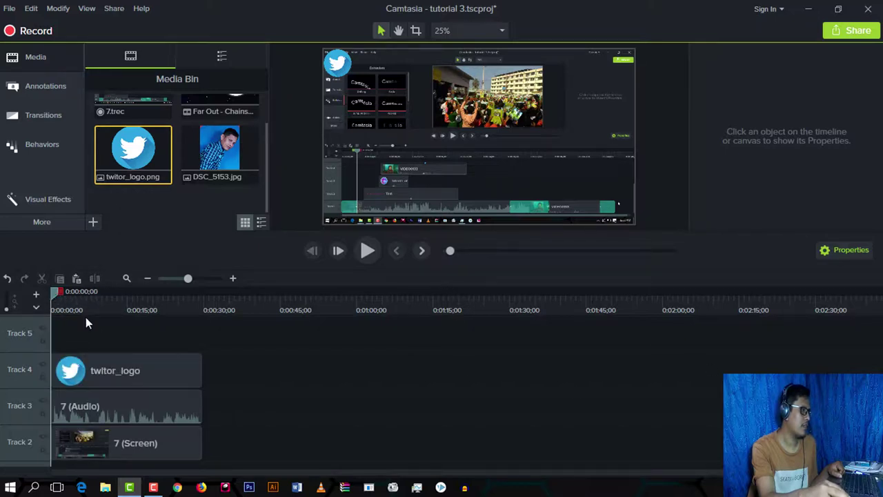
Step: Select the twitor_logo, 7 (Audio) and 7 (Screen) clips together and combine them into a new group
{"action": "left_click", "coordinate": [116, 319]}
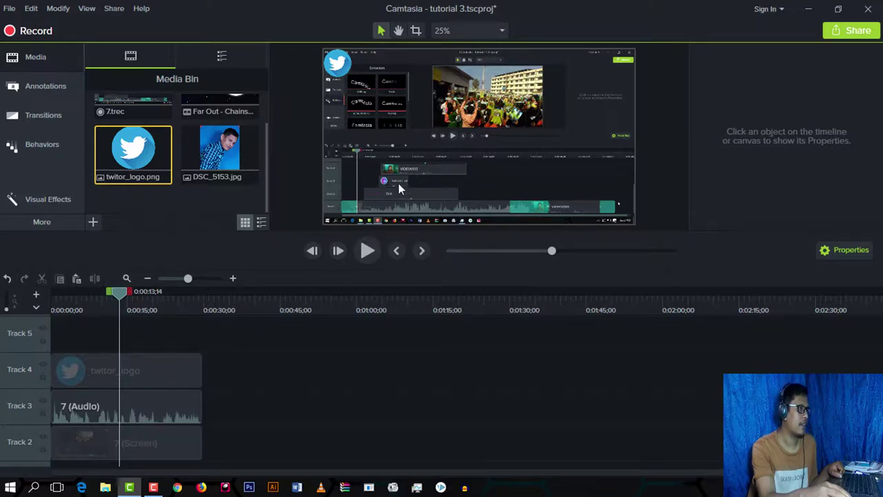
{"action": "left_click", "coordinate": [44, 400]}
{"action": "left_click", "coordinate": [44, 400]}
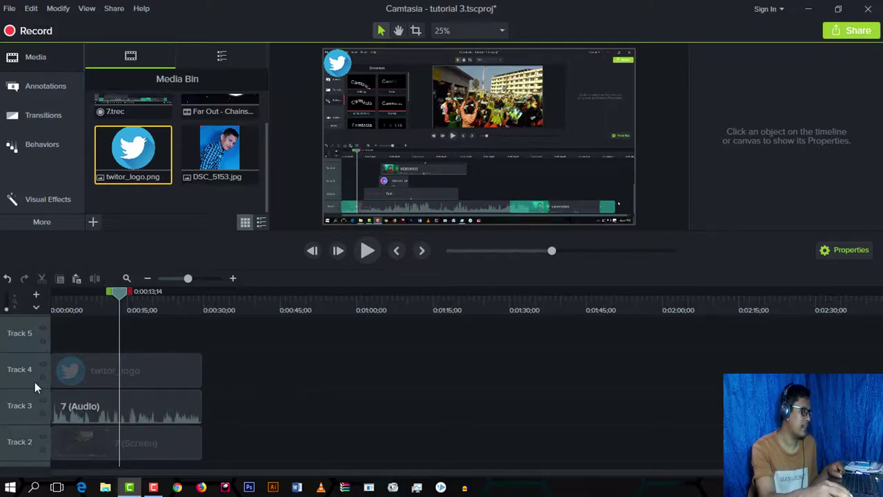
{"action": "left_click_drag", "start_coordinate": [236, 359], "coordinate": [87, 473]}
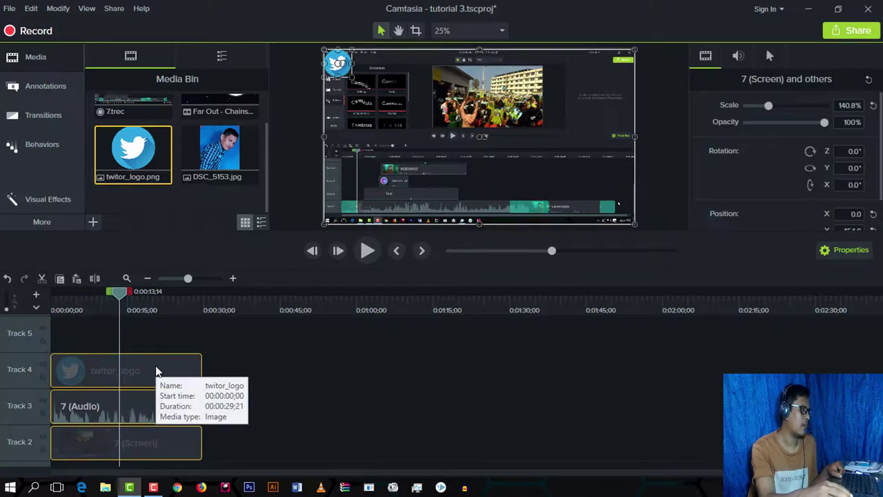
{"action": "right_click", "coordinate": [157, 371]}
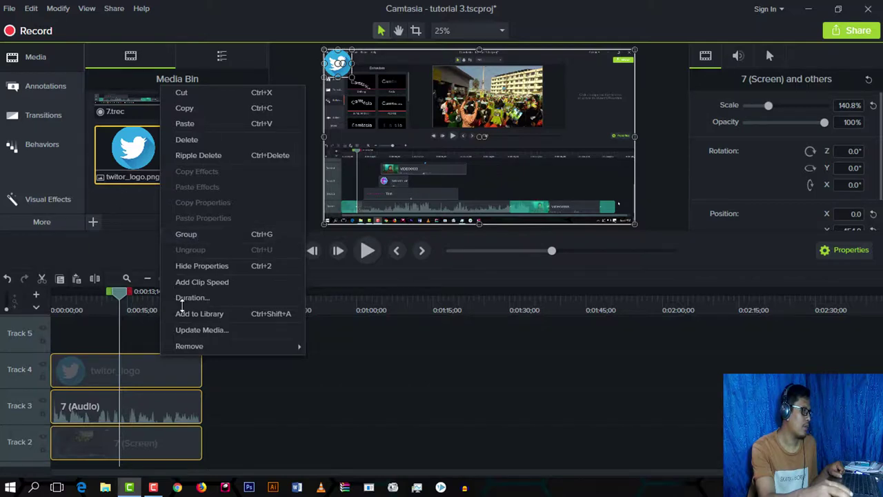
{"action": "left_click", "coordinate": [186, 234]}
Step: Rename the new group on Track 2 as t
{"action": "right_click", "coordinate": [162, 450]}
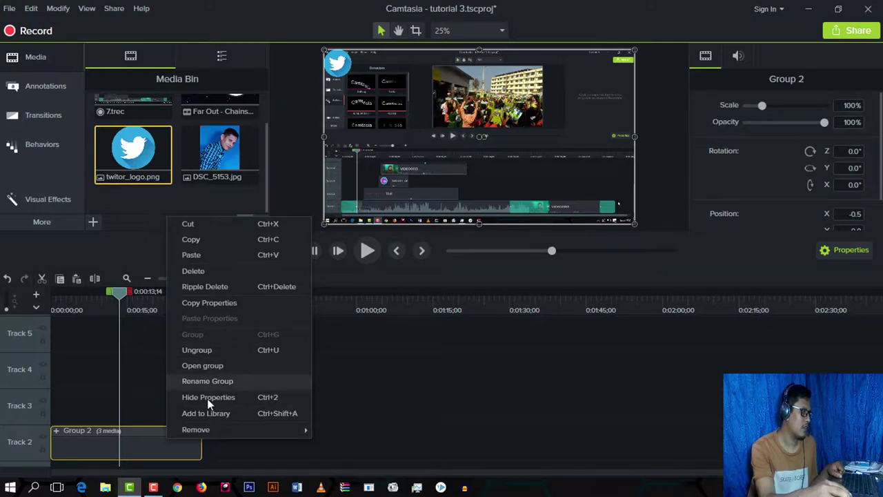
{"action": "left_click", "coordinate": [408, 399]}
{"action": "left_click", "coordinate": [121, 437]}
{"action": "right_click", "coordinate": [122, 437]}
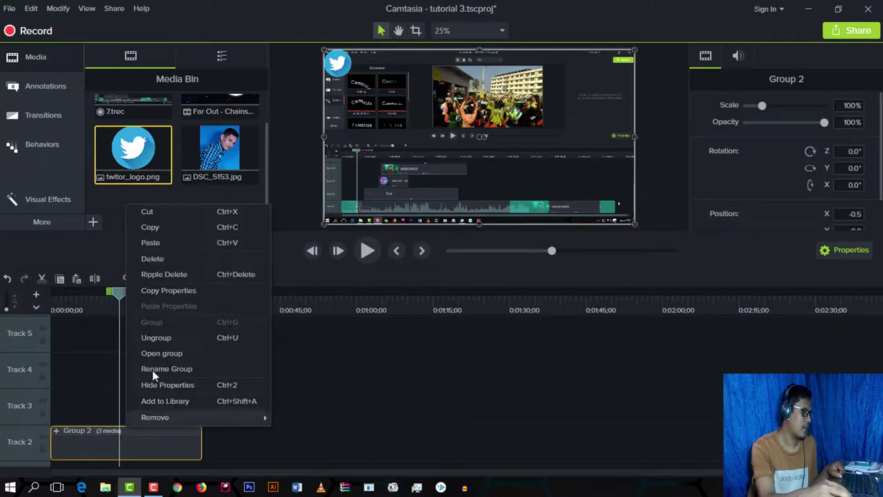
{"action": "left_click", "coordinate": [166, 368]}
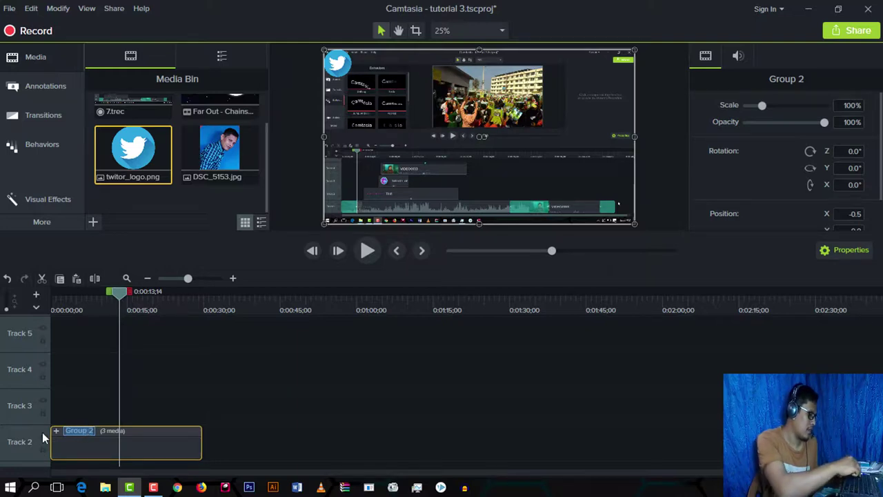
{"action": "key", "text": "BackSpace"}
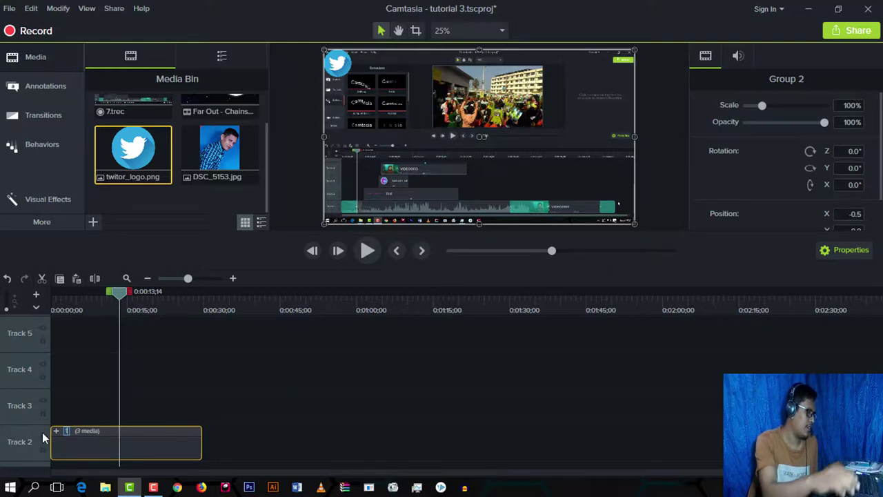
{"action": "type", "text": "t"}
{"action": "left_click", "coordinate": [277, 423]}
Step: Copy the t group and paste the duplicate directly after it on Track 2
{"action": "left_click", "coordinate": [129, 443]}
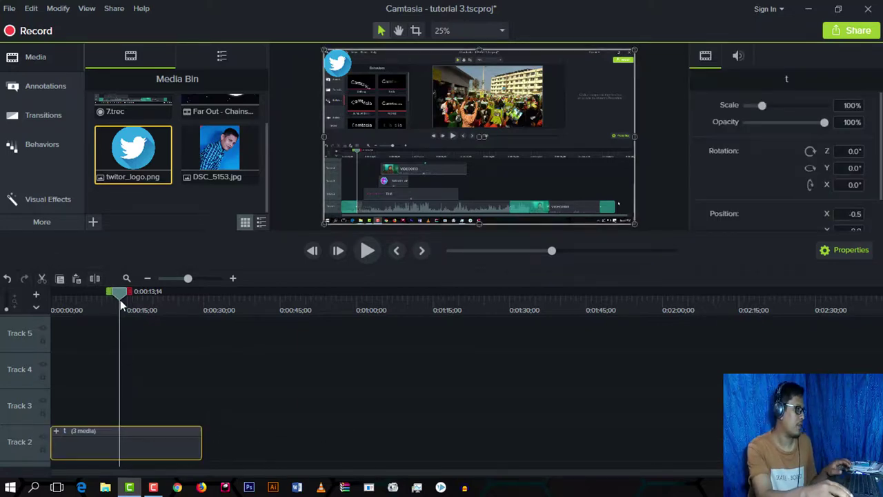
{"action": "left_click_drag", "start_coordinate": [121, 306], "coordinate": [214, 358]}
{"action": "left_click", "coordinate": [260, 447]}
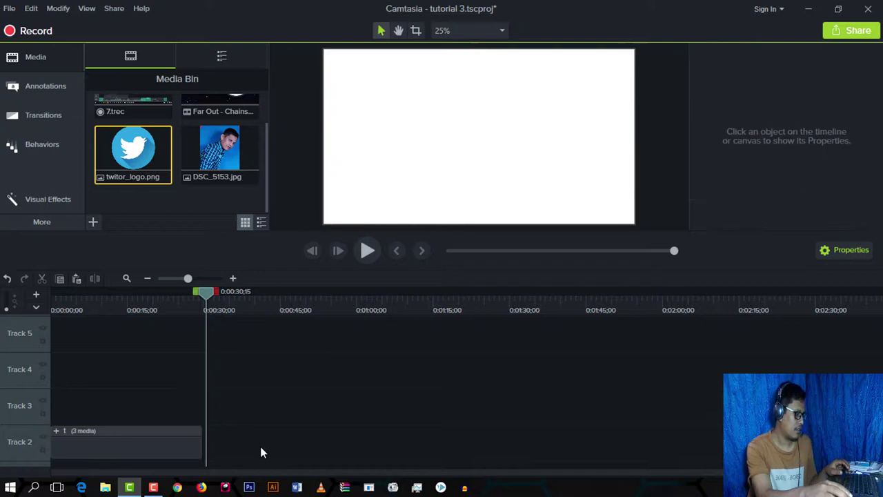
{"action": "key", "text": "ctrl+v"}
{"action": "left_click_drag", "start_coordinate": [262, 442], "coordinate": [253, 415]}
Step: Rename the duplicated group on Track 2 as r
{"action": "right_click", "coordinate": [222, 400]}
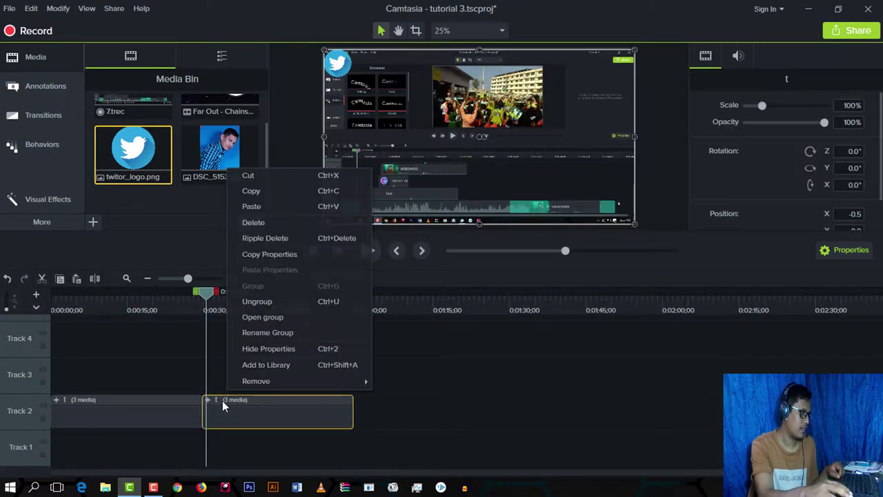
{"action": "left_click", "coordinate": [269, 333]}
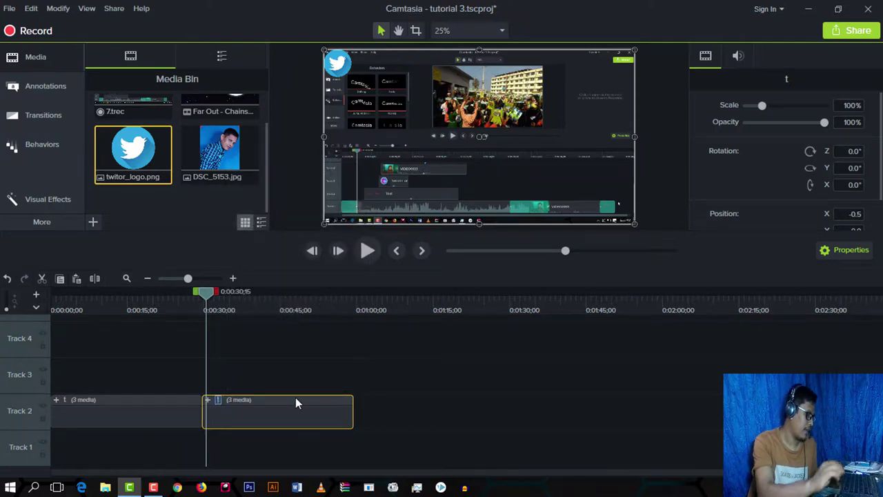
{"action": "left_click", "coordinate": [567, 355]}
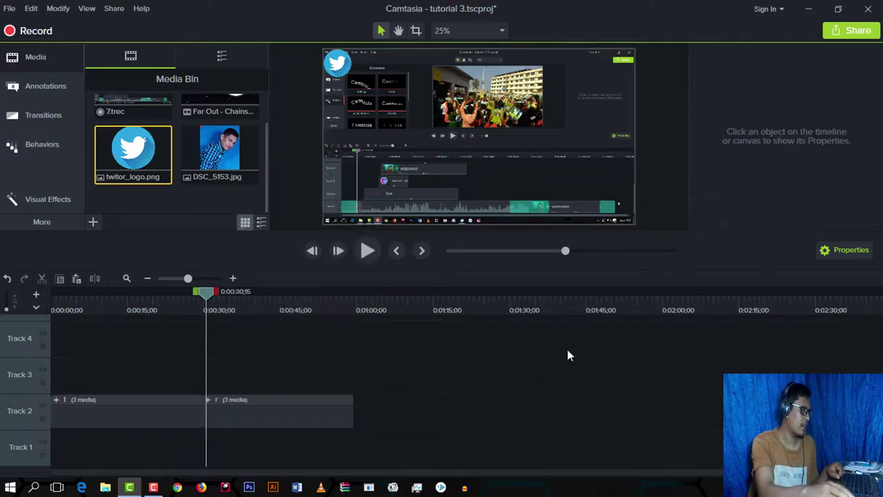
Step: Open the r group, delete its 7 (Audio) clip, and close the group
{"action": "left_click", "coordinate": [108, 411]}
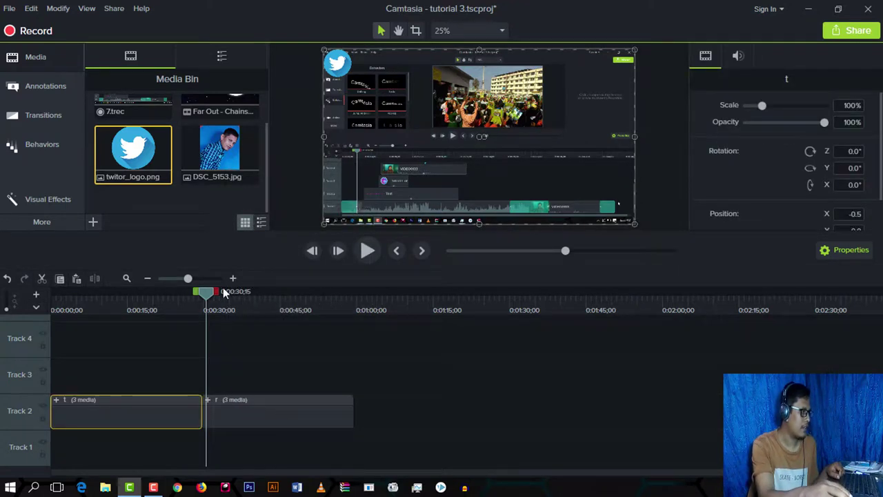
{"action": "left_click_drag", "start_coordinate": [197, 303], "coordinate": [143, 302]}
{"action": "mouse_move", "coordinate": [261, 414]}
{"action": "left_mouse_down"}
{"action": "mouse_move", "coordinate": [334, 415]}
{"action": "mouse_move", "coordinate": [245, 419]}
{"action": "left_mouse_up"}
{"action": "left_click", "coordinate": [208, 399]}
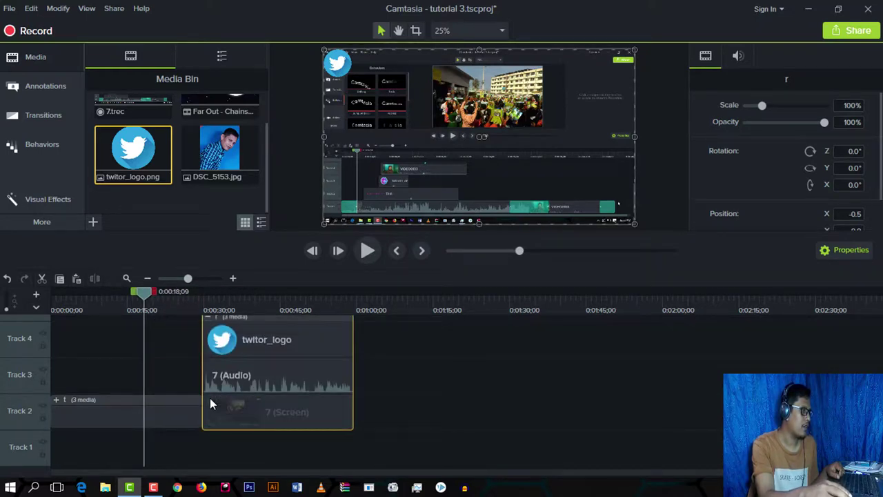
{"action": "left_click", "coordinate": [278, 378]}
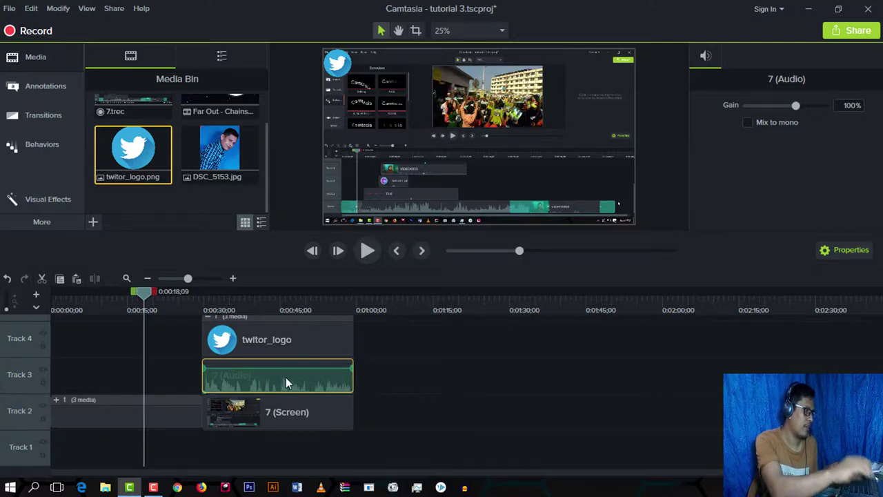
{"action": "key", "text": "Delete"}
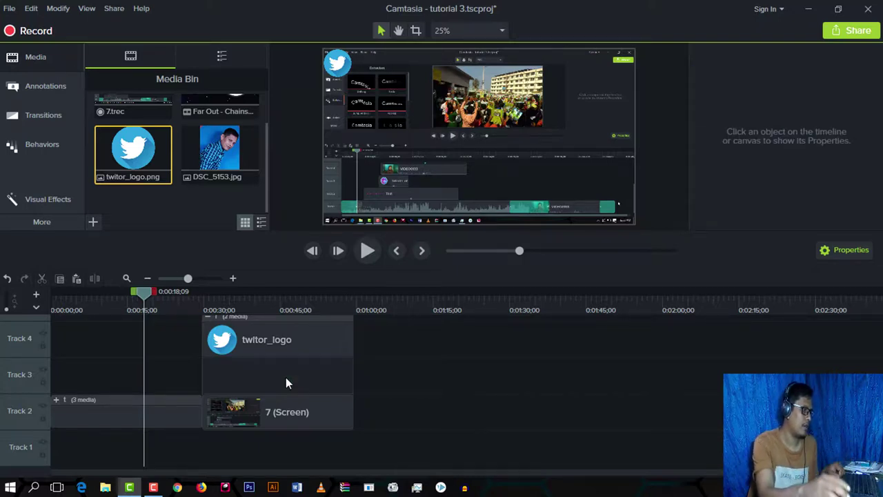
{"action": "left_click", "coordinate": [207, 317]}
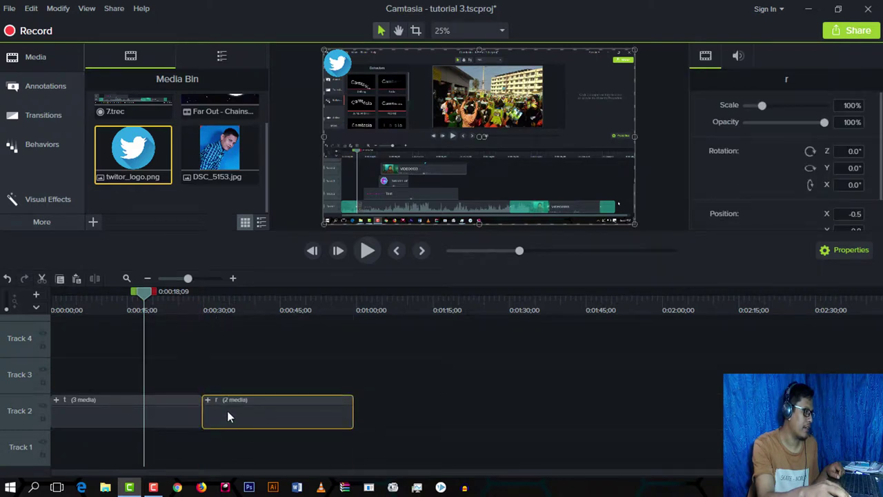
Step: Select both the t and r groups on Track 2 and combine them into one parent group
{"action": "left_click", "coordinate": [430, 389]}
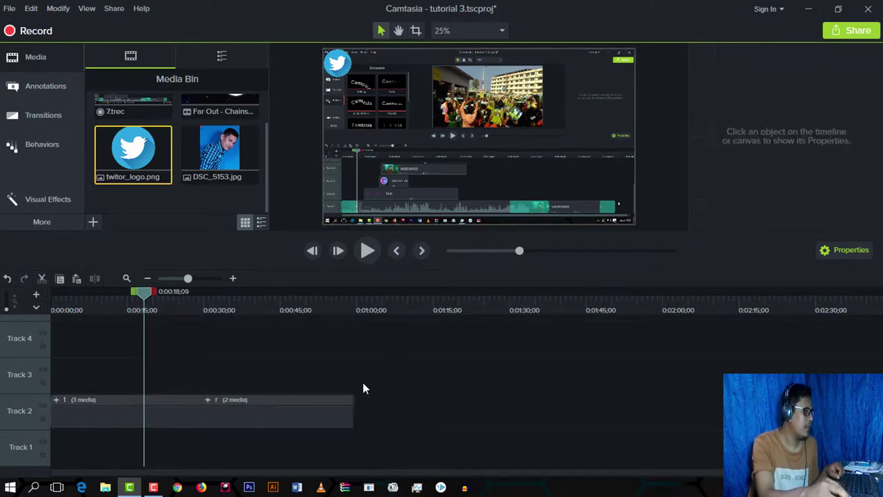
{"action": "left_click_drag", "start_coordinate": [395, 370], "coordinate": [79, 428]}
{"action": "right_click", "coordinate": [194, 414]}
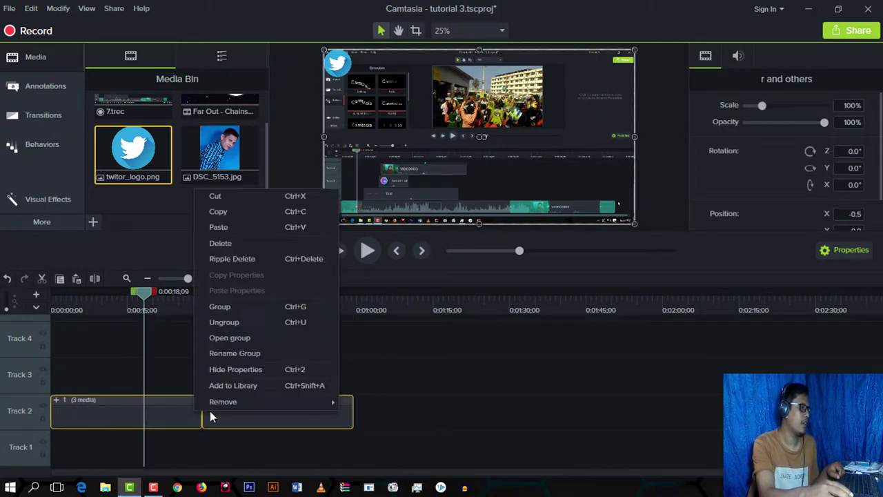
{"action": "left_click", "coordinate": [232, 312]}
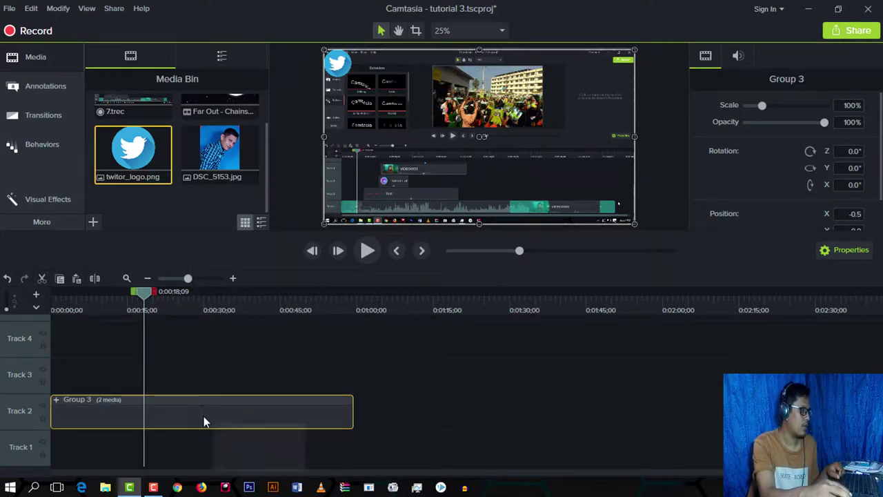
{"action": "left_click_drag", "start_coordinate": [334, 415], "coordinate": [178, 412]}
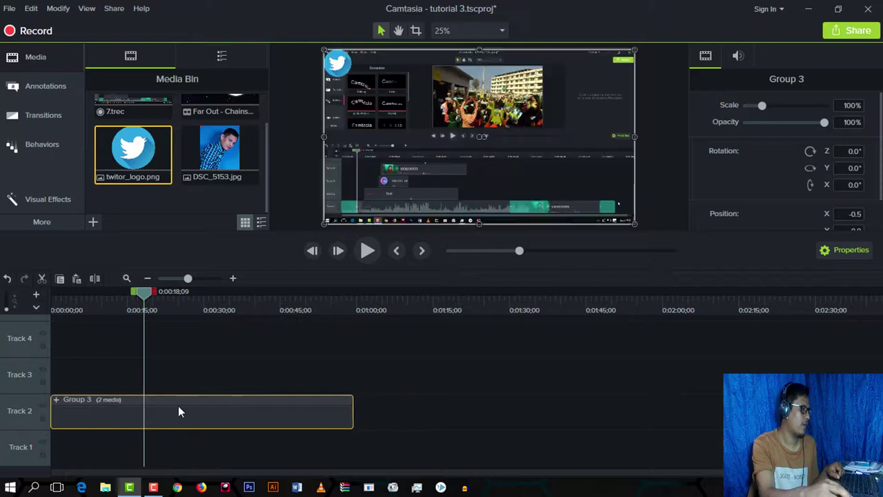
{"action": "left_click_drag", "start_coordinate": [138, 296], "coordinate": [240, 328]}
{"action": "left_click", "coordinate": [154, 346]}
{"action": "right_click", "coordinate": [248, 407]}
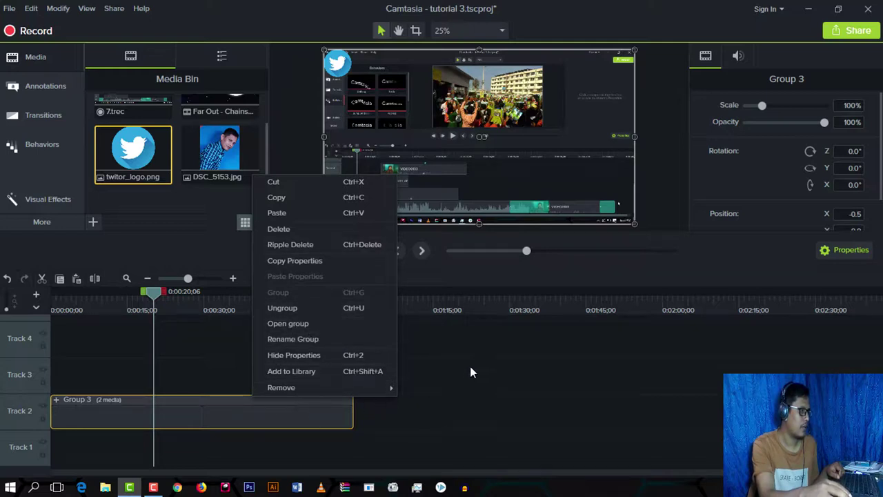
{"action": "left_click", "coordinate": [507, 336]}
{"action": "right_click", "coordinate": [216, 407]}
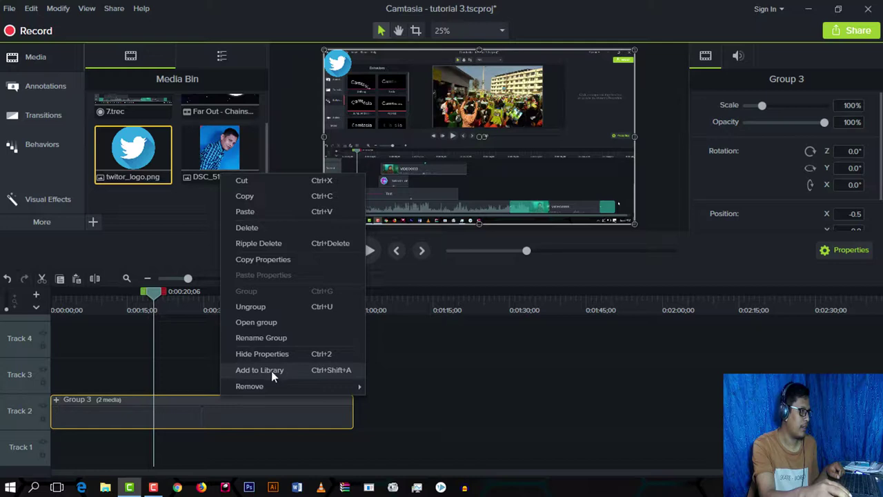
{"action": "left_click", "coordinate": [466, 366]}
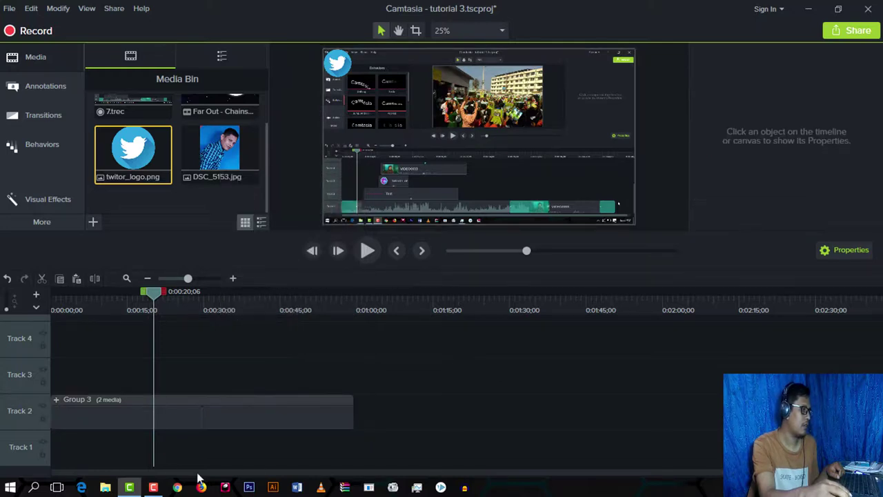
{"action": "left_click", "coordinate": [184, 417]}
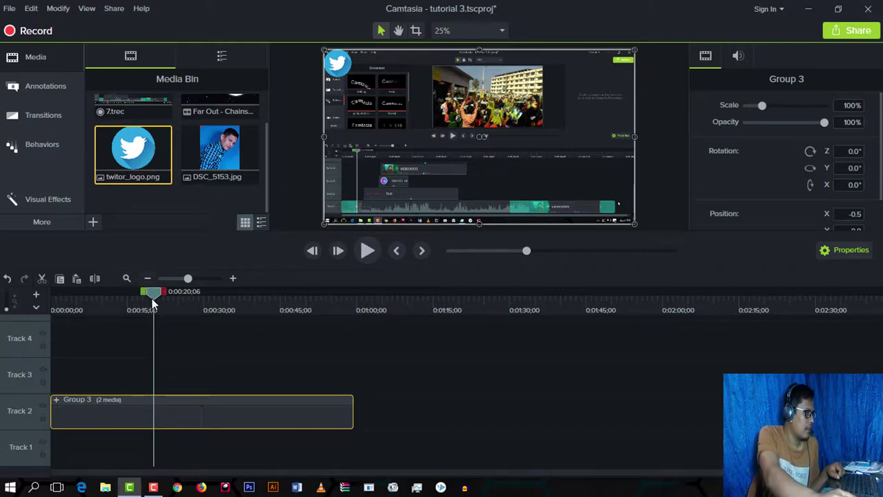
{"action": "left_click_drag", "start_coordinate": [153, 301], "coordinate": [277, 352]}
Step: Open the parent Group 3, and open its nested t and r groups to inspect the clips inside
{"action": "right_click", "coordinate": [218, 417]}
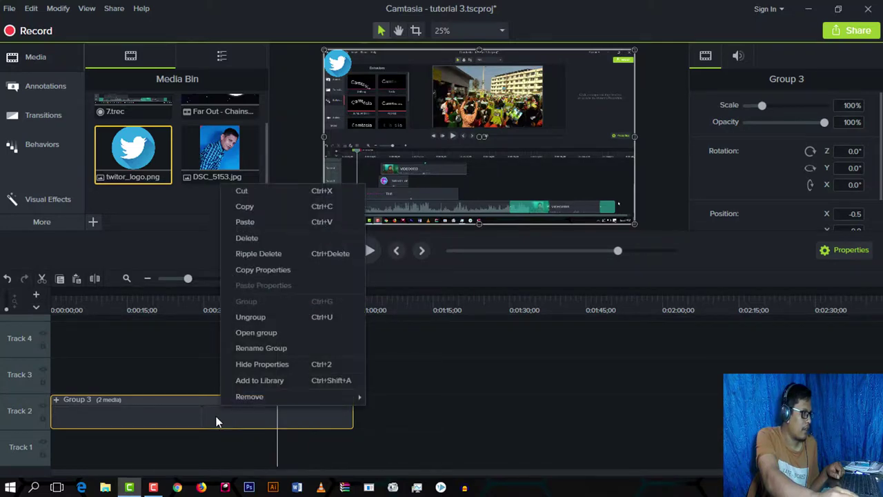
{"action": "left_click", "coordinate": [251, 332]}
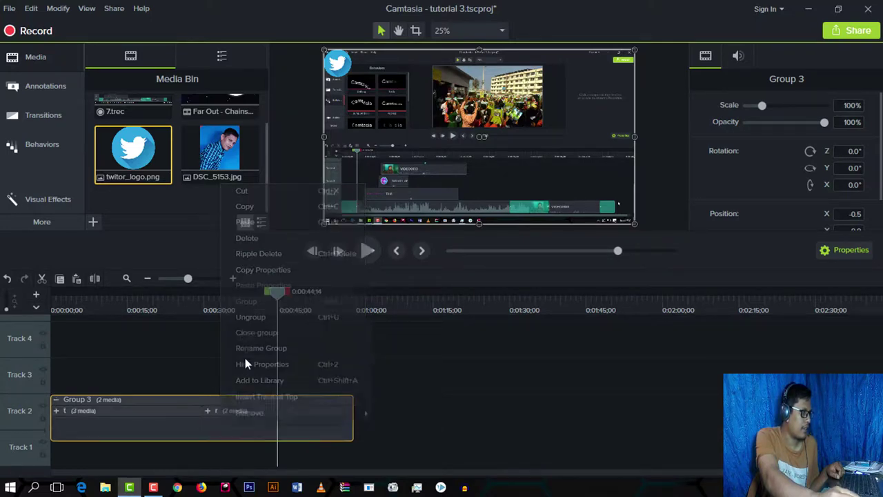
{"action": "right_click", "coordinate": [102, 411]}
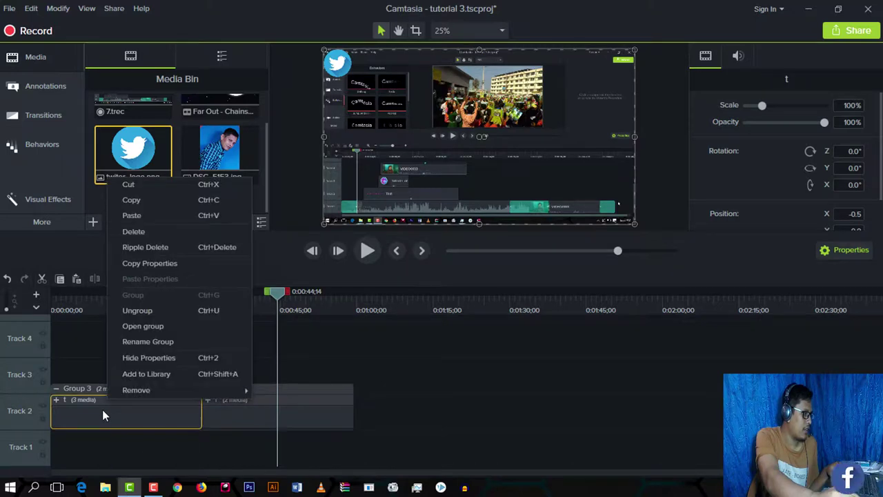
{"action": "left_click", "coordinate": [137, 327]}
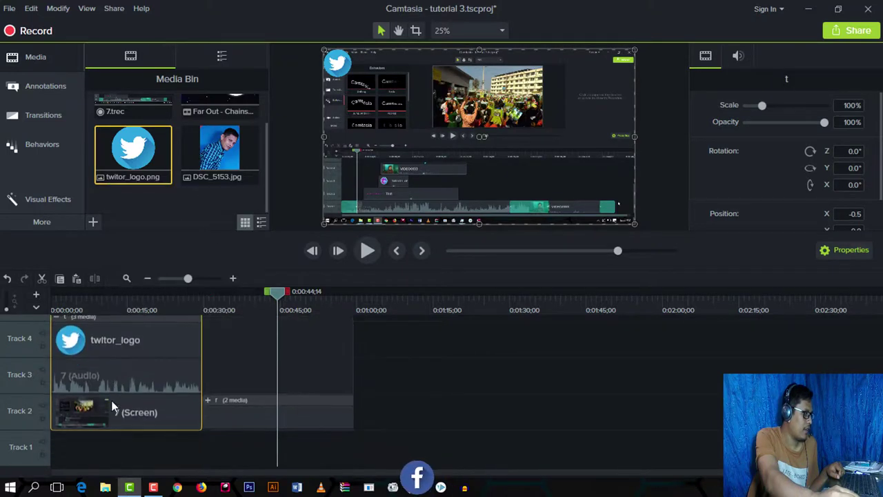
{"action": "right_click", "coordinate": [247, 414]}
{"action": "left_click", "coordinate": [277, 332]}
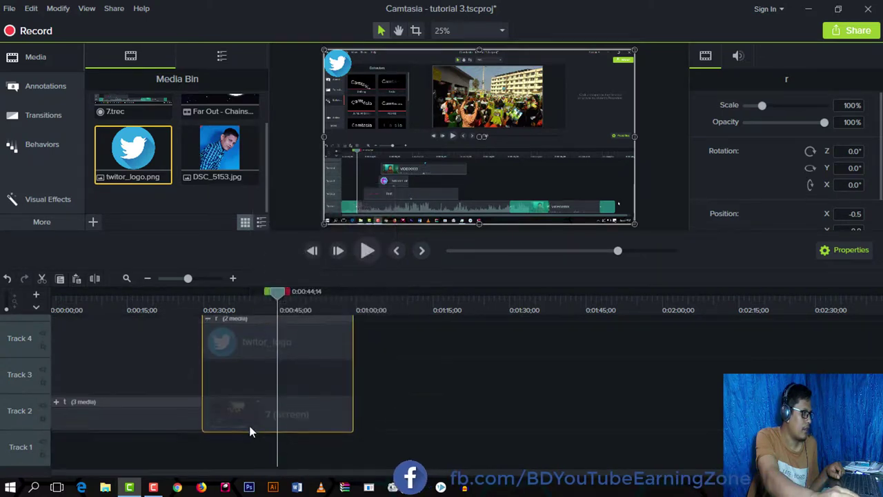
{"action": "key", "text": "ctrl+g"}
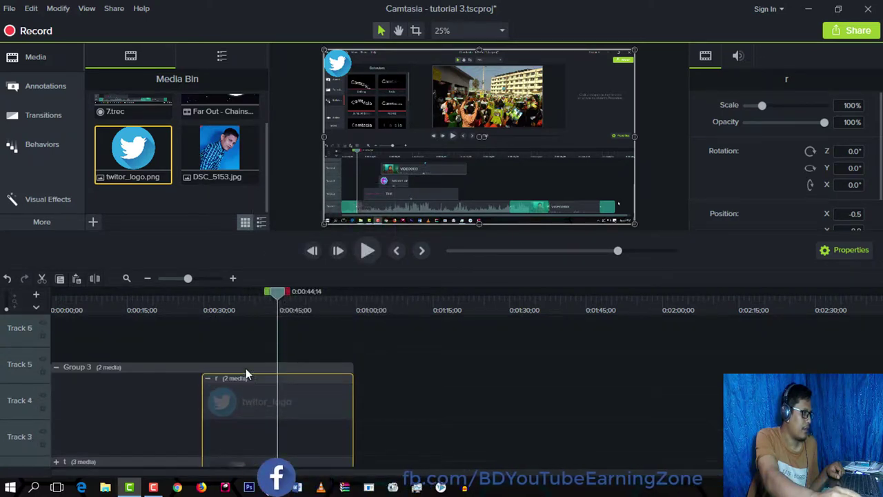
Step: Close the parent Group 3 on Track 2 and return the playhead to the start of the timeline
{"action": "right_click", "coordinate": [145, 411]}
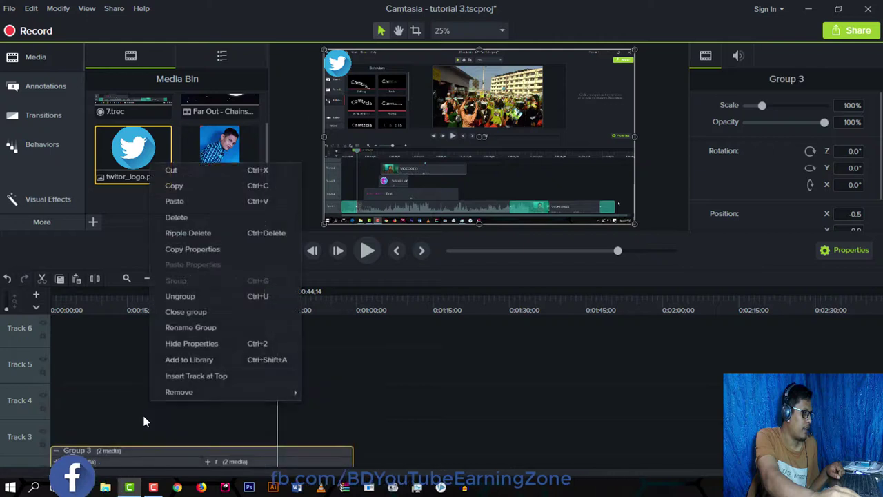
{"action": "left_click", "coordinate": [57, 448]}
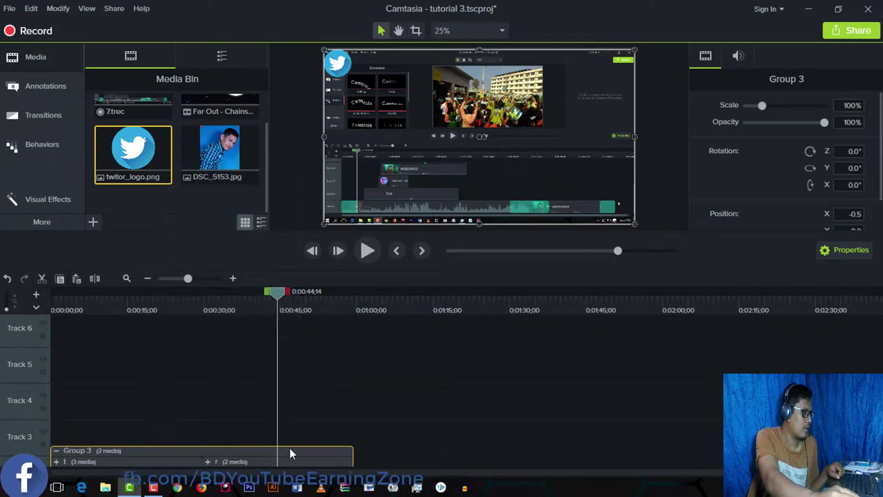
{"action": "right_click", "coordinate": [232, 449]}
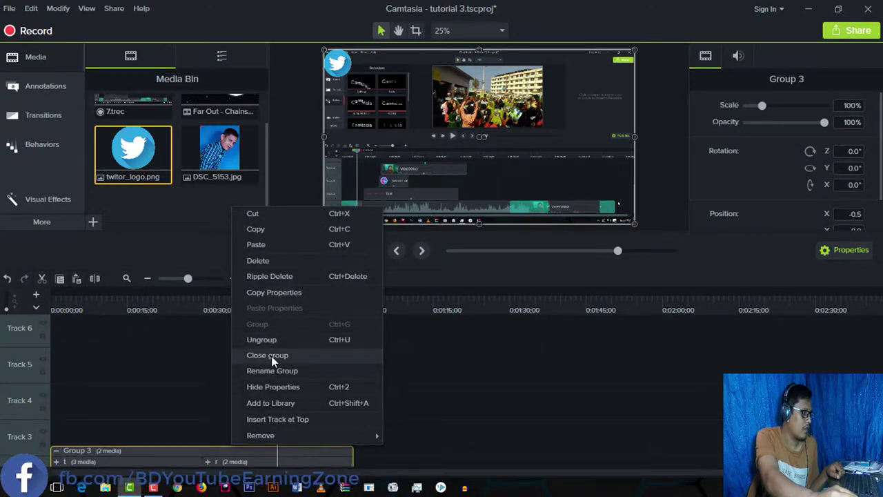
{"action": "left_click", "coordinate": [260, 355]}
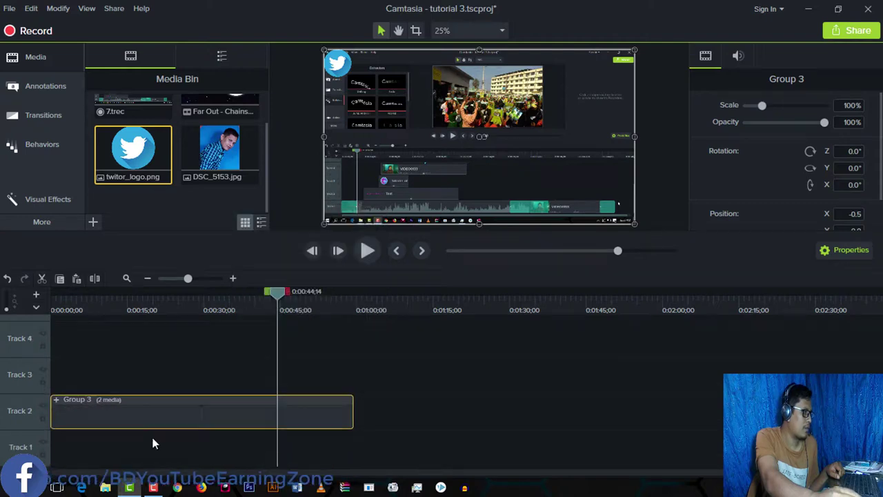
{"action": "left_click_drag", "start_coordinate": [276, 293], "coordinate": [14, 345]}
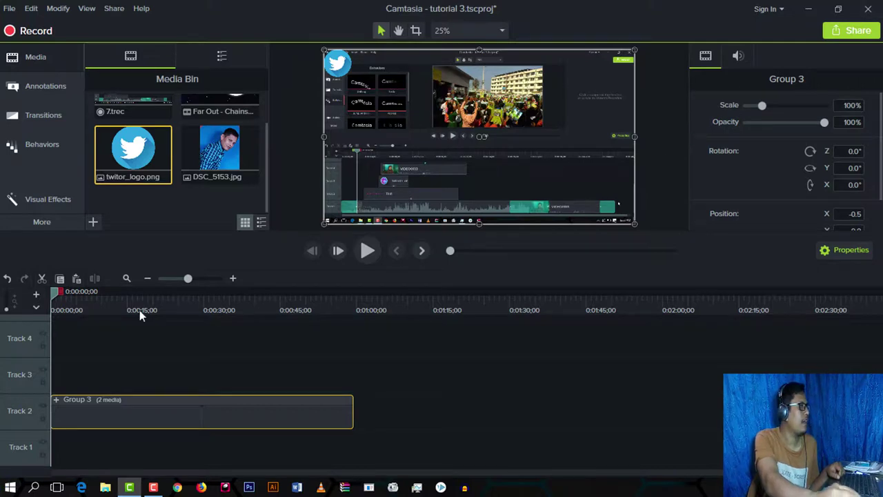
{"action": "left_click", "coordinate": [114, 10]}
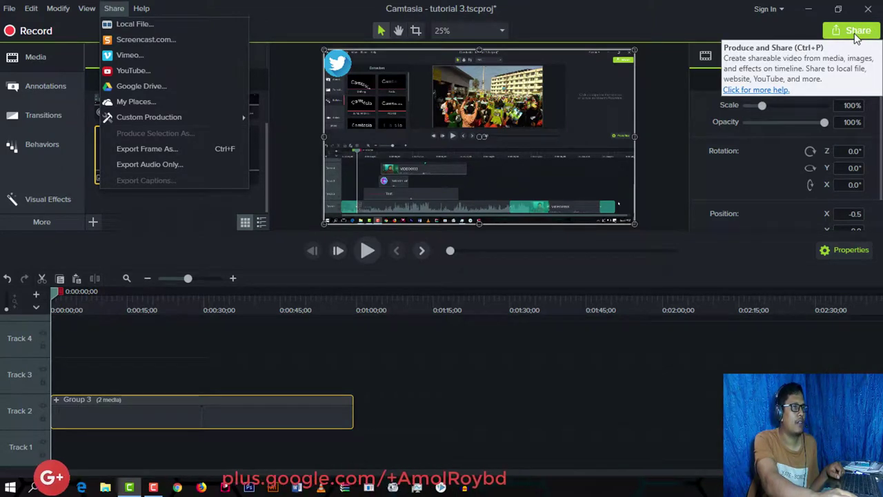
{"action": "left_click", "coordinate": [141, 8]}
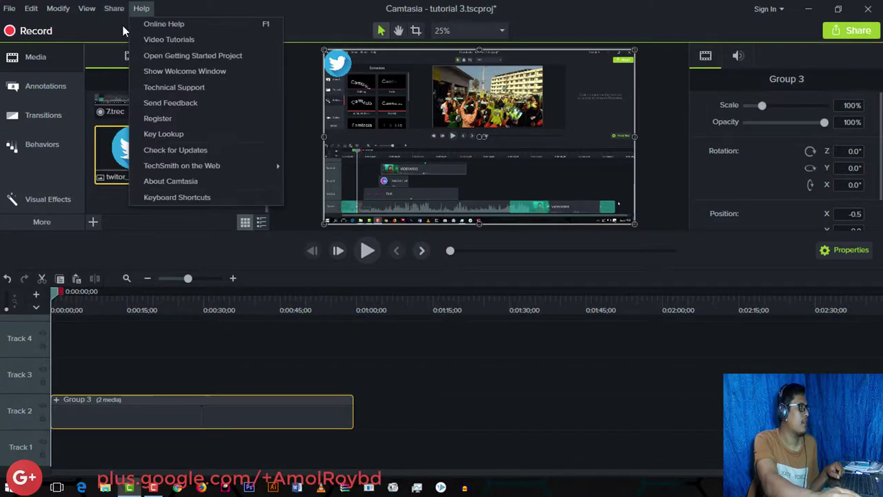
{"action": "mouse_move", "coordinate": [114, 10]}
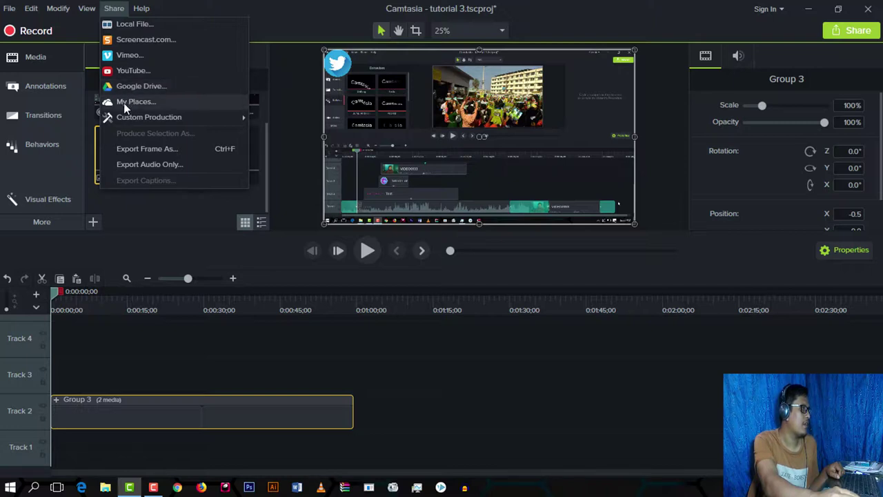
{"action": "left_click", "coordinate": [131, 24]}
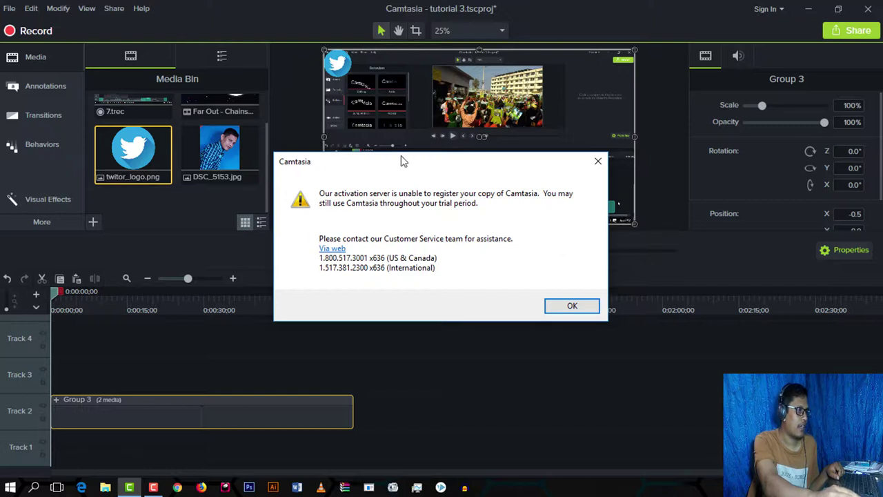
{"action": "left_click", "coordinate": [599, 163]}
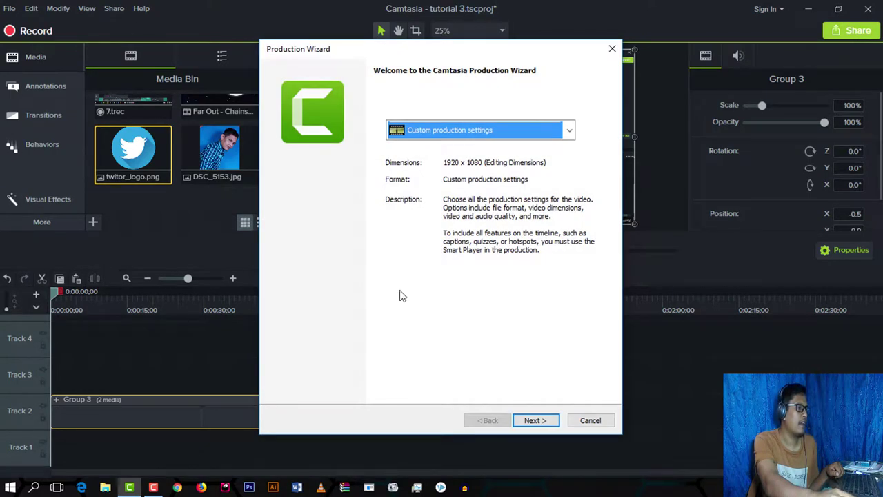
{"action": "left_click", "coordinate": [593, 422]}
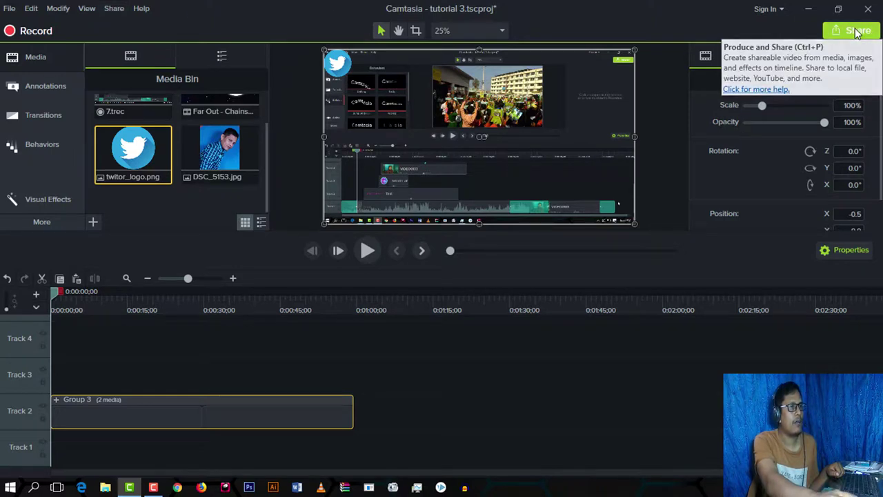
Step: Start producing the video to a local file with custom production settings and the MP4 - Smart Player (HTML5) format
{"action": "left_click", "coordinate": [856, 32]}
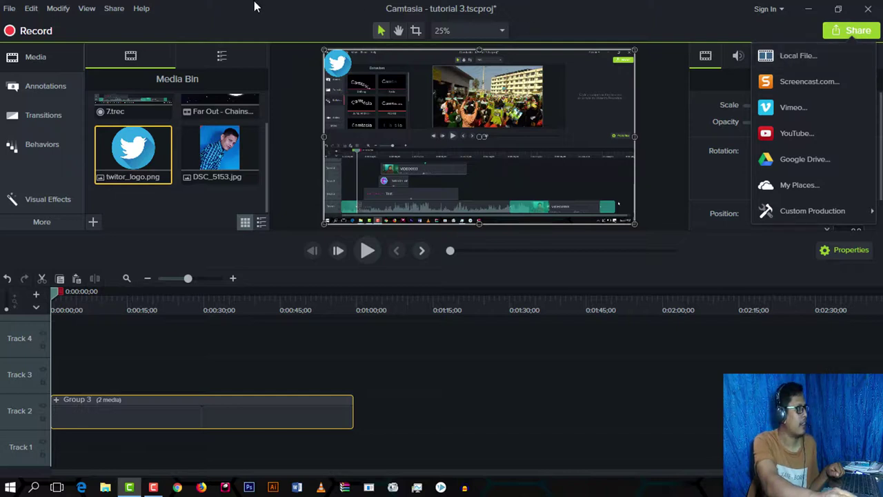
{"action": "left_click", "coordinate": [795, 55]}
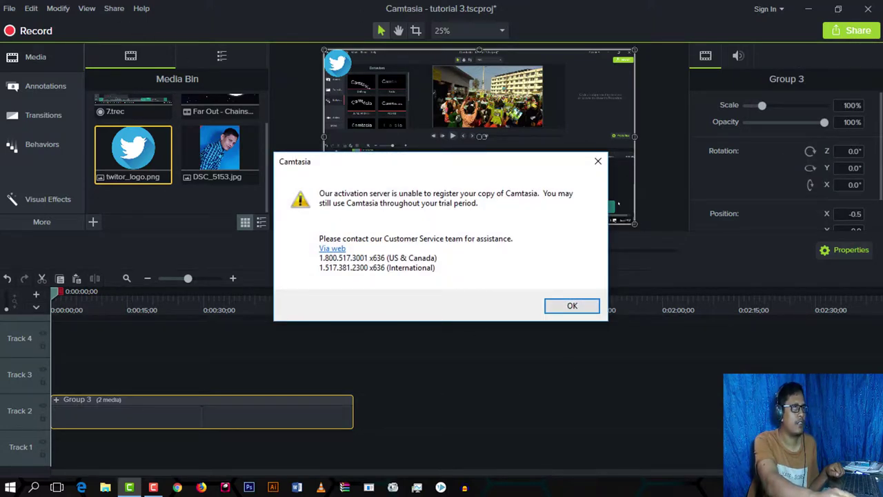
{"action": "left_click", "coordinate": [572, 307]}
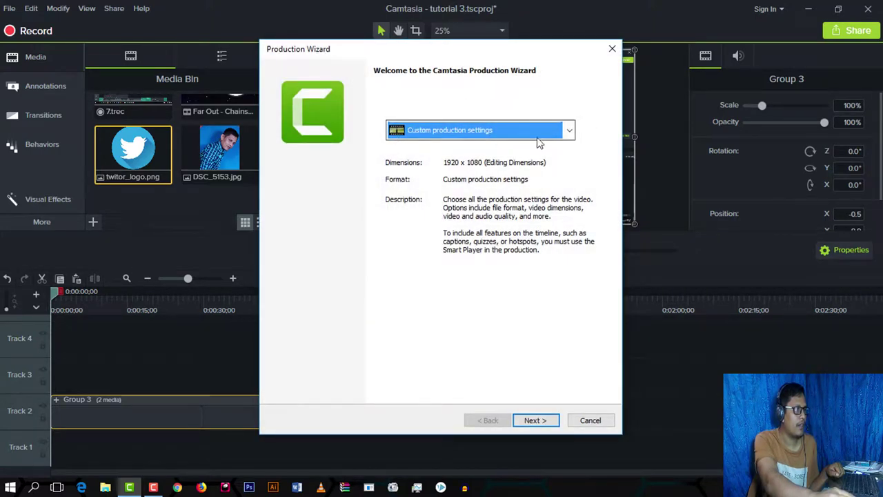
{"action": "left_click", "coordinate": [569, 130]}
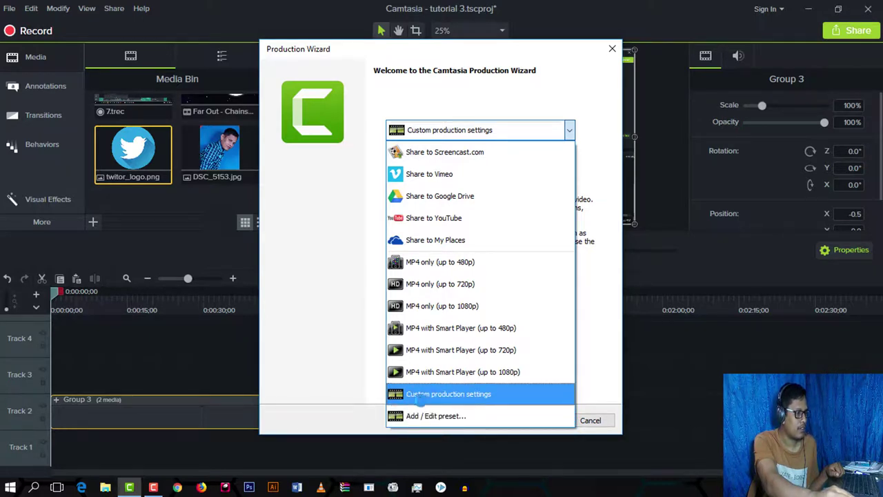
{"action": "left_click", "coordinate": [465, 394]}
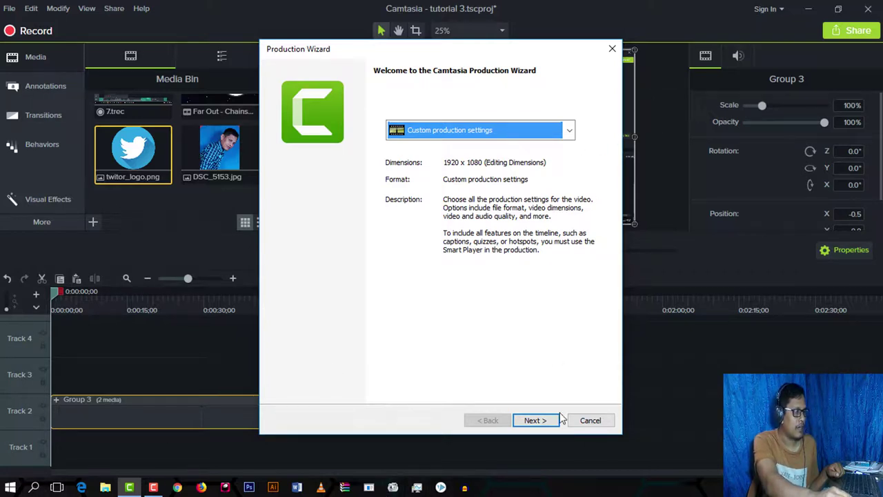
{"action": "left_click", "coordinate": [534, 420]}
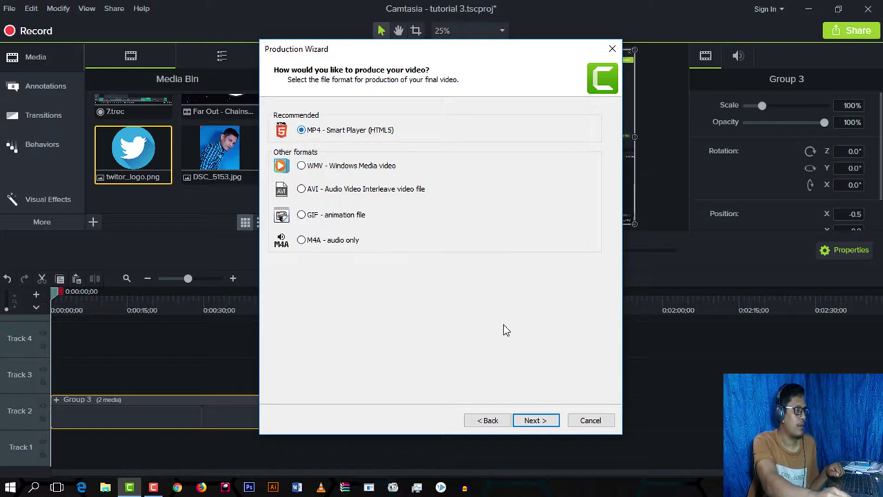
{"action": "left_click", "coordinate": [538, 422]}
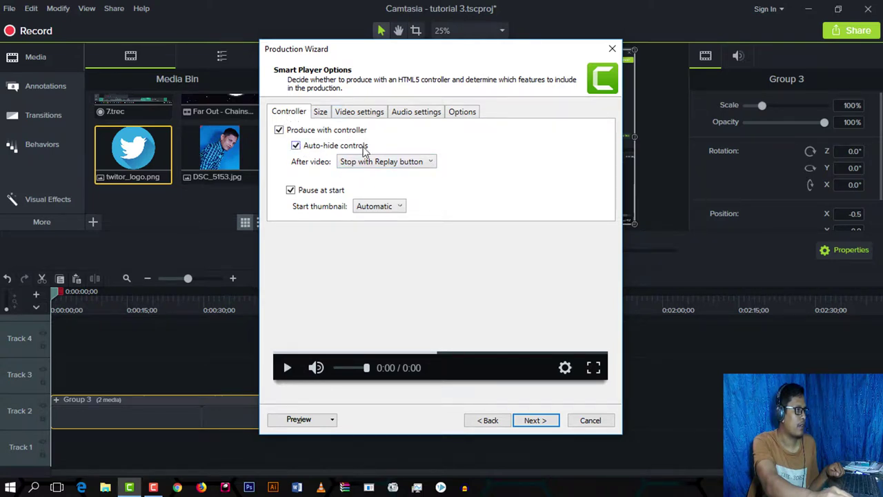
Step: Check the Smart Player's start thumbnail and video size options, and re-enter 852 as the embed width
{"action": "left_click", "coordinate": [404, 210]}
{"action": "left_click", "coordinate": [403, 206]}
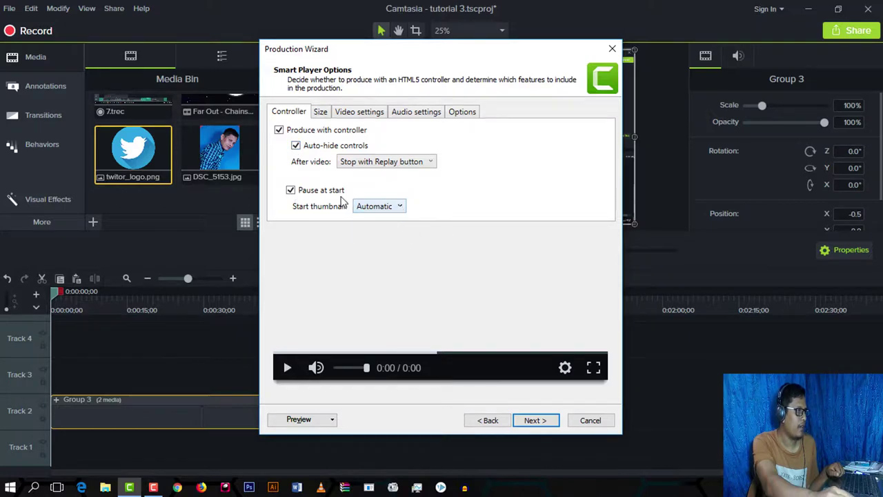
{"action": "left_click", "coordinate": [320, 114]}
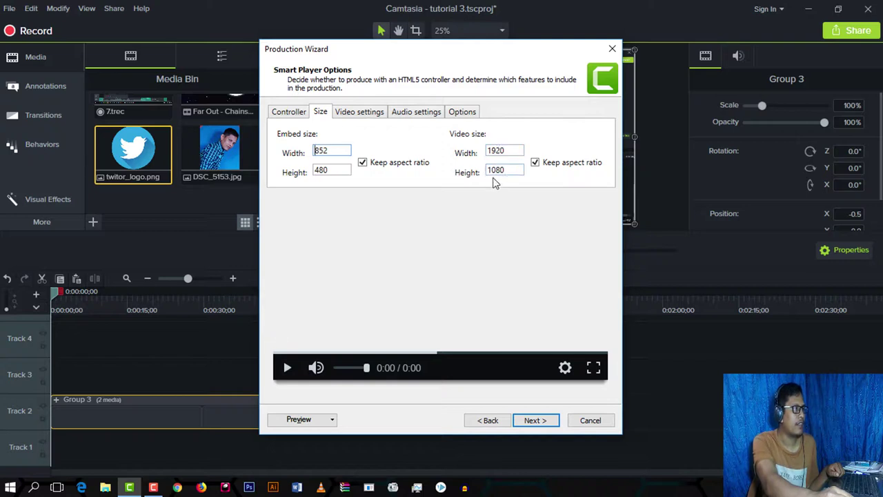
{"action": "double_click", "coordinate": [514, 148]}
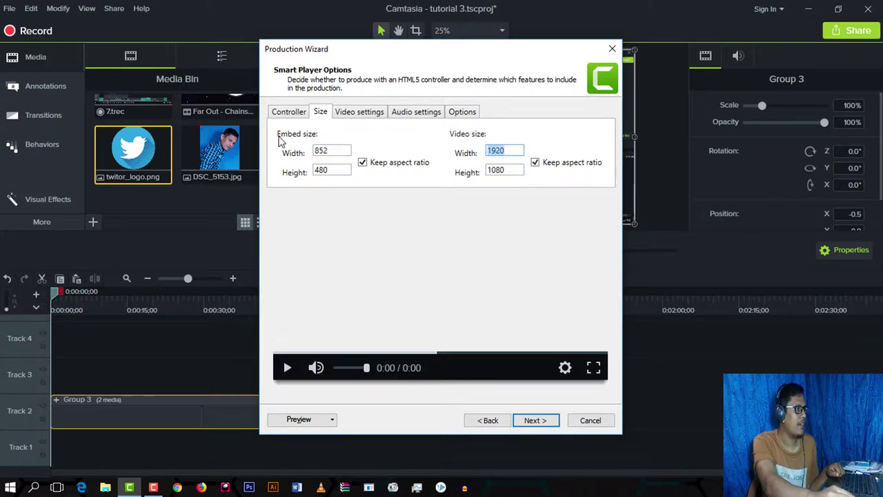
{"action": "left_click", "coordinate": [326, 151]}
{"action": "key", "text": "BackSpace"}
{"action": "type", "text": "2"}
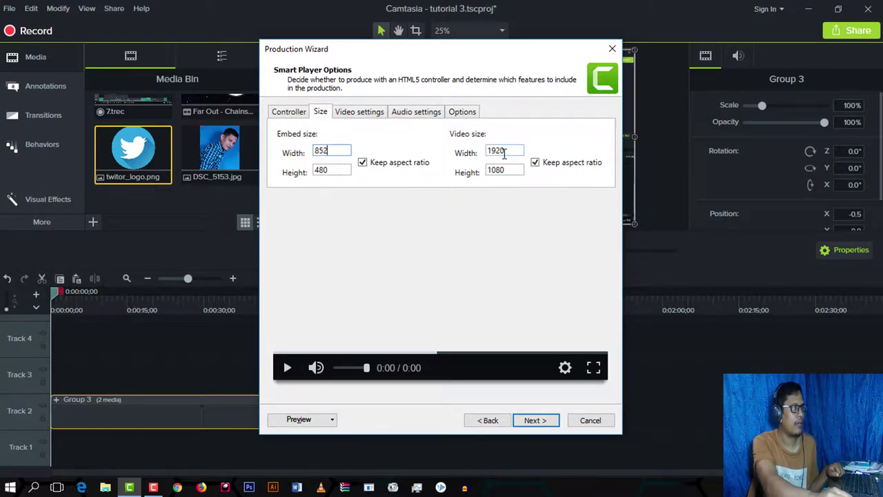
Step: Choose a frame rate of 30, the High H.264 profile and H.264 level 5.1 for the produced video
{"action": "left_click", "coordinate": [357, 113]}
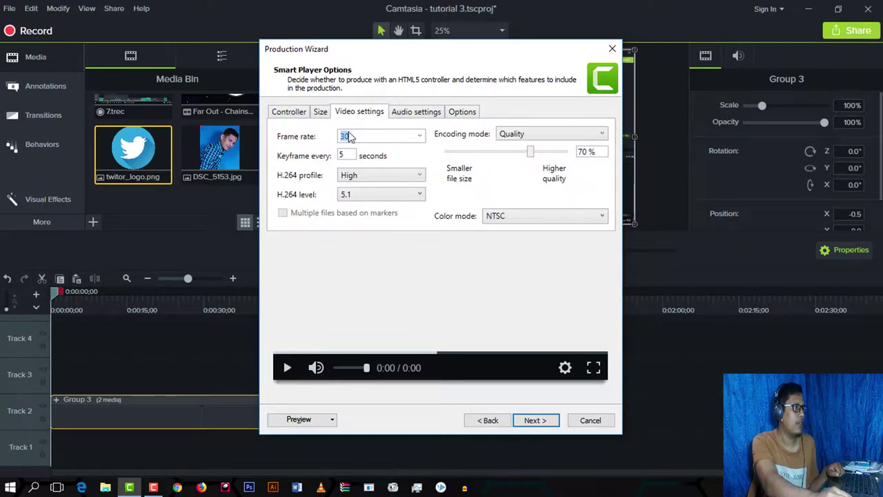
{"action": "left_click", "coordinate": [419, 136]}
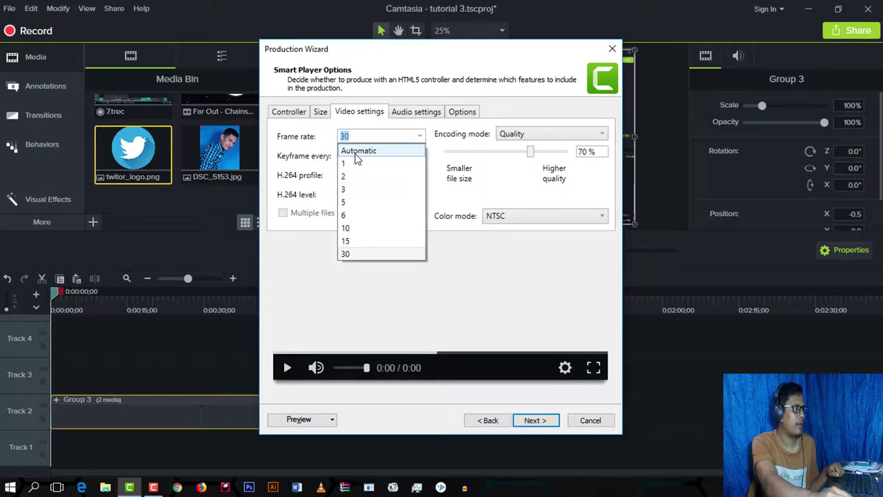
{"action": "left_click", "coordinate": [346, 253]}
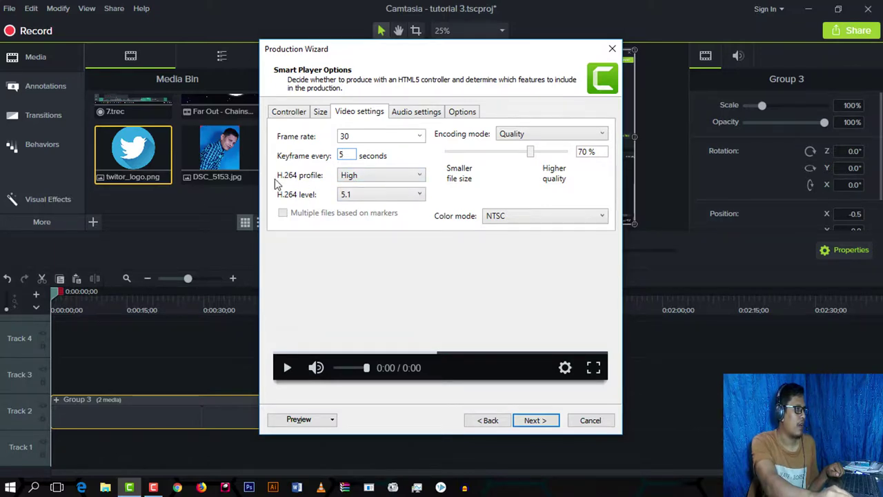
{"action": "left_click", "coordinate": [419, 175]}
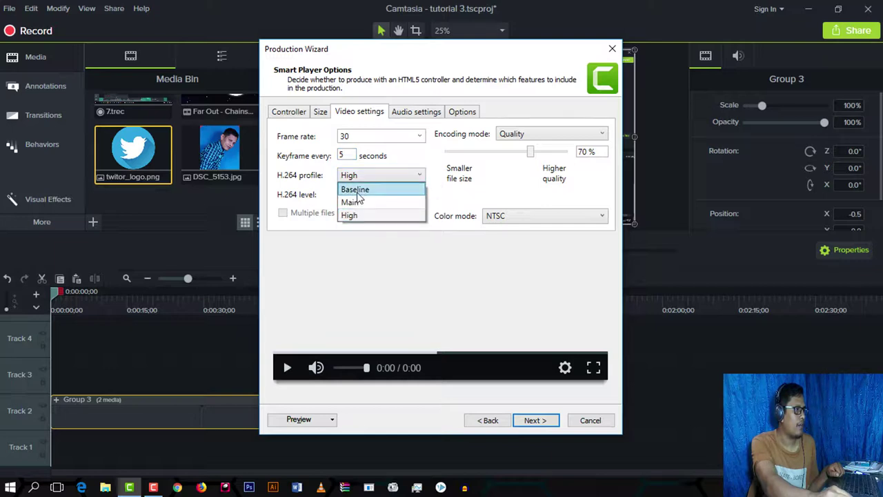
{"action": "left_click", "coordinate": [361, 216]}
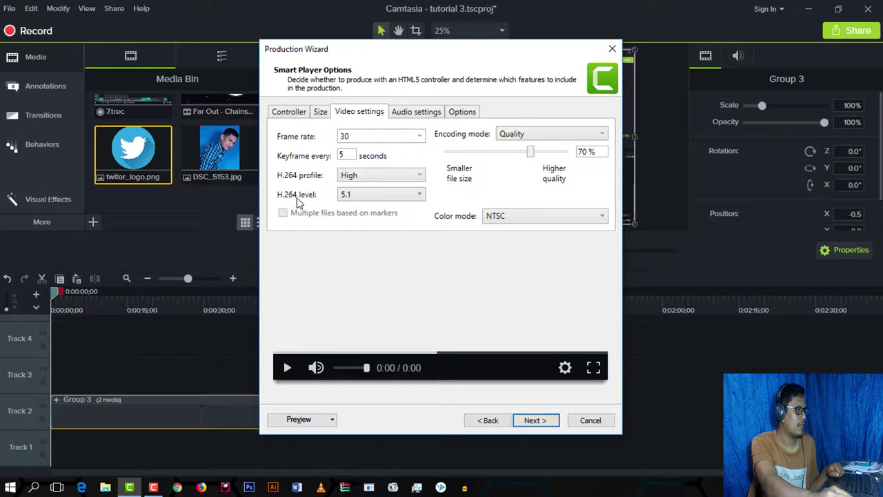
{"action": "left_click", "coordinate": [419, 194]}
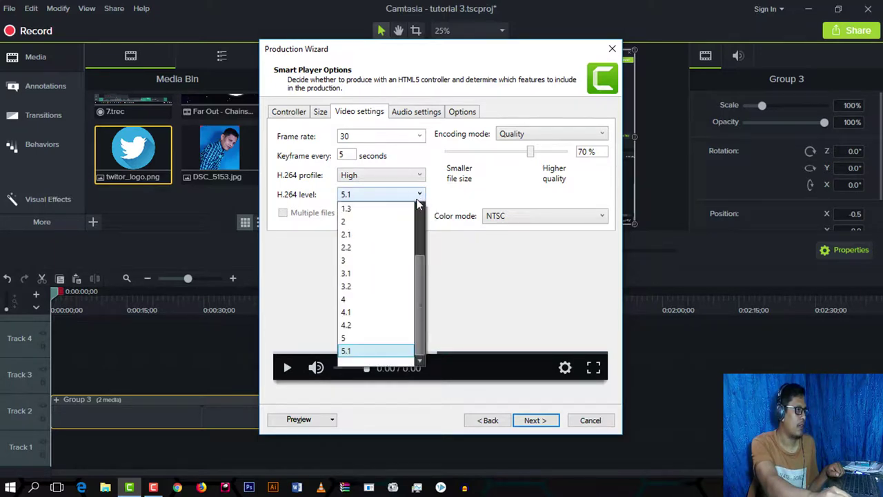
{"action": "left_click", "coordinate": [357, 353]}
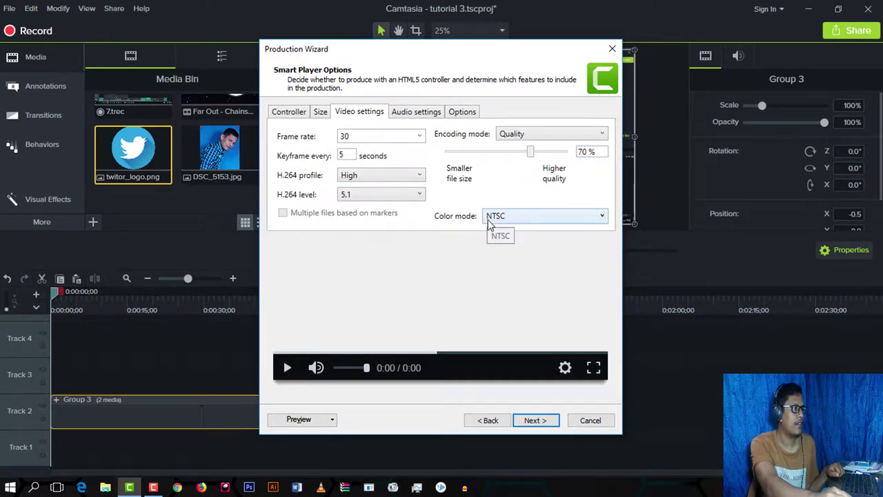
Step: Compare the NTSC and HDTV color modes and set the produced video's color mode to HDTV
{"action": "left_click", "coordinate": [601, 216]}
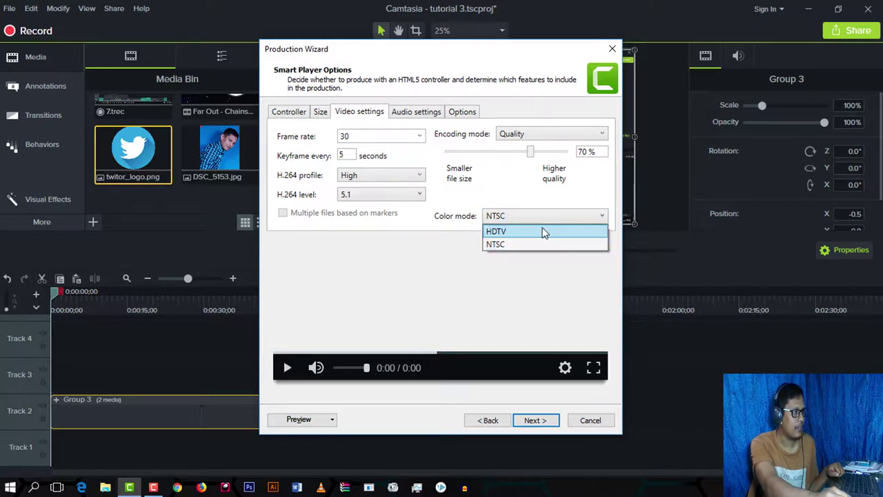
{"action": "left_click", "coordinate": [509, 244]}
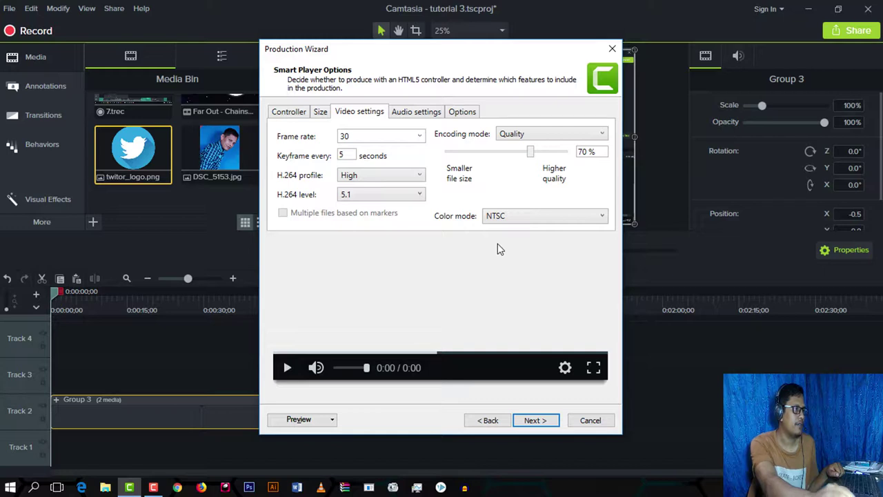
{"action": "left_click", "coordinate": [601, 218]}
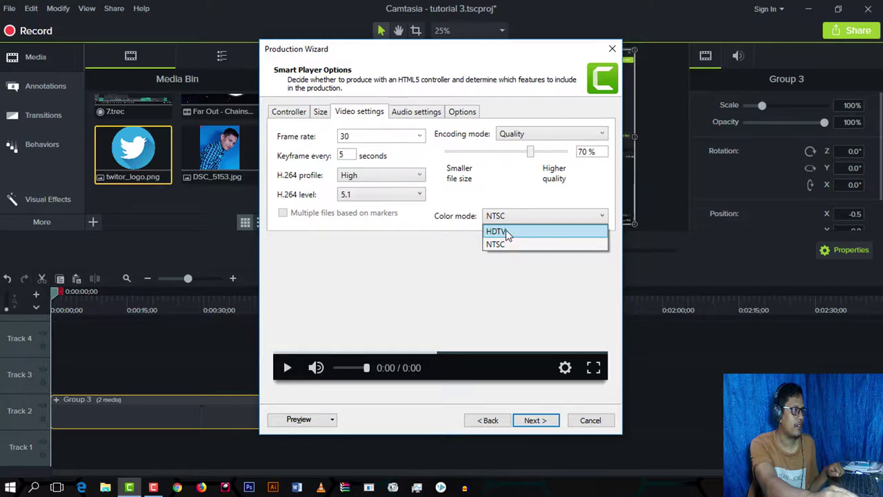
{"action": "left_click", "coordinate": [506, 232]}
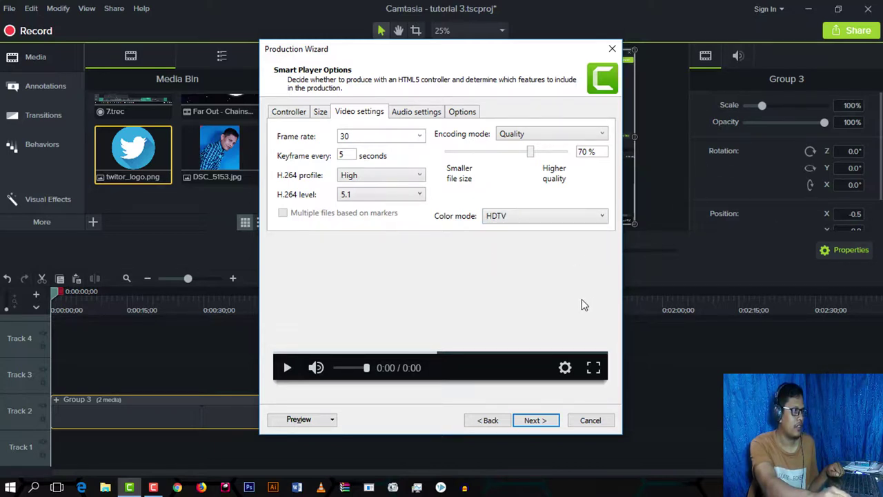
{"action": "left_click", "coordinate": [598, 220]}
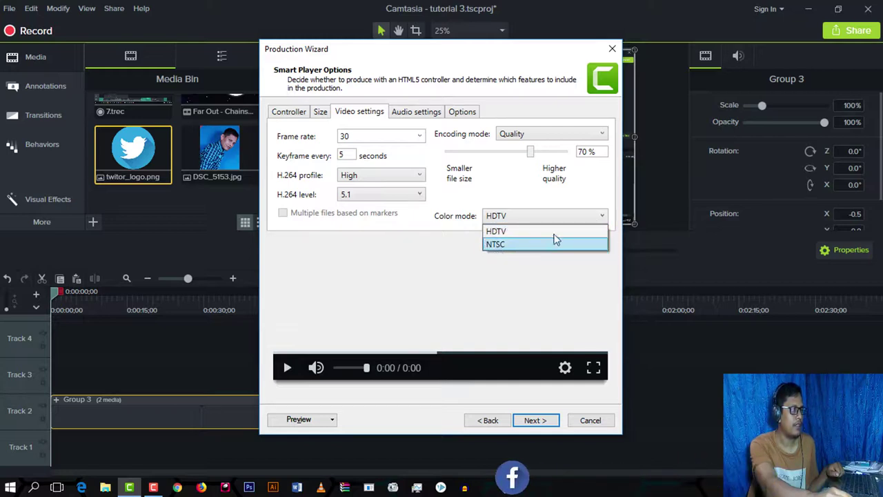
{"action": "left_click", "coordinate": [497, 236]}
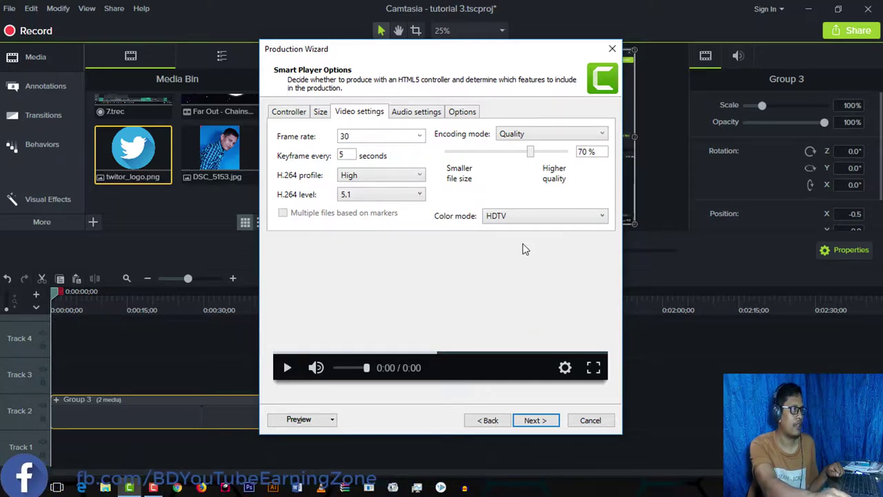
Step: Choose an audio bit rate of 256 kbps and check the Smart Player's table of contents, caption and quizzing options
{"action": "left_click", "coordinate": [424, 115]}
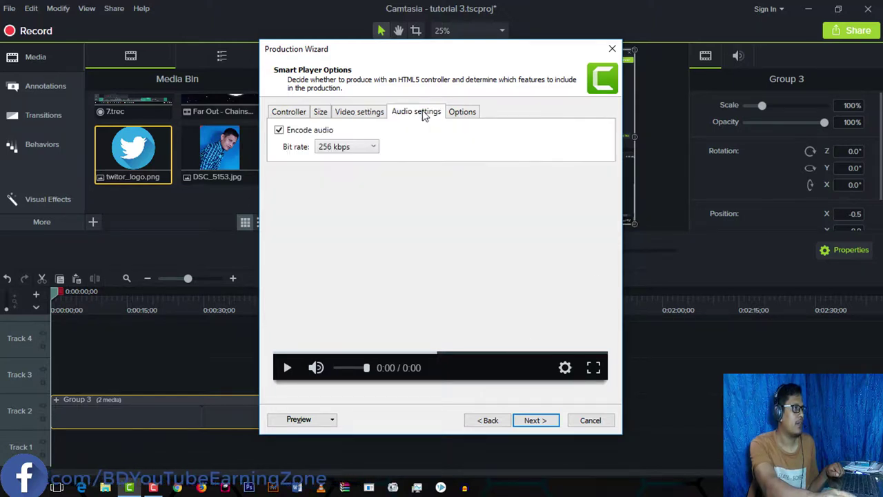
{"action": "left_click", "coordinate": [374, 148]}
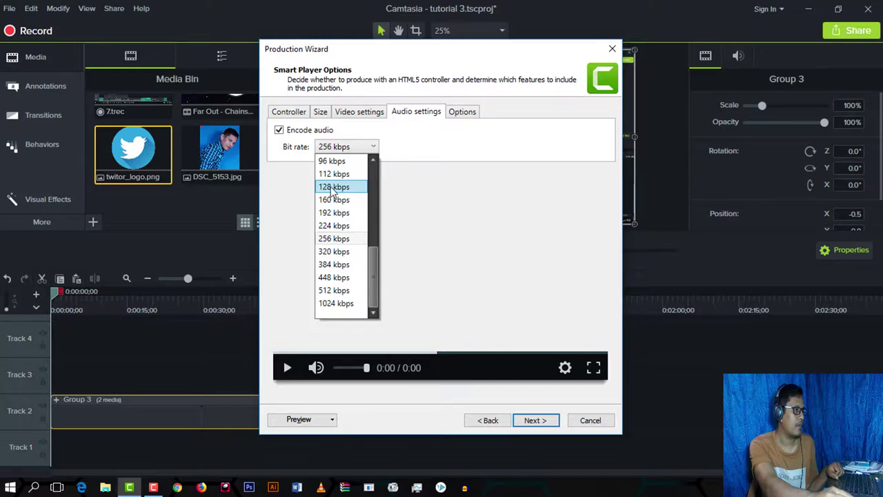
{"action": "left_click", "coordinate": [338, 240]}
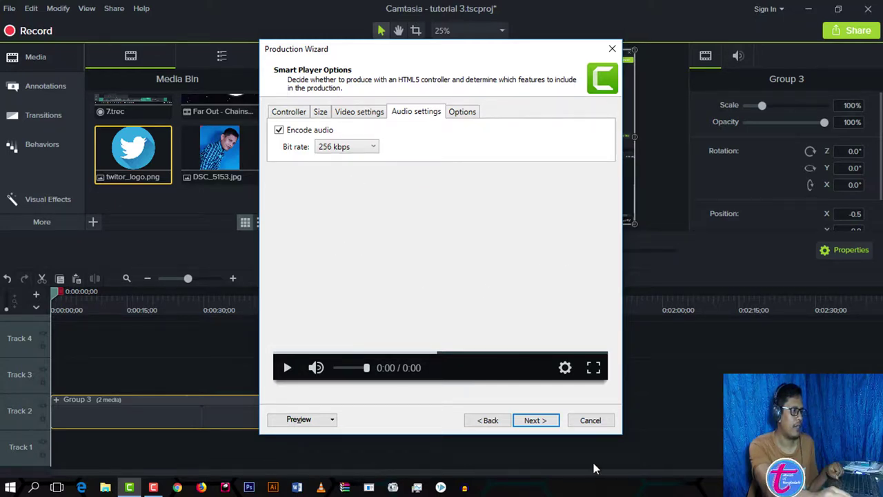
{"action": "left_click", "coordinate": [464, 113]}
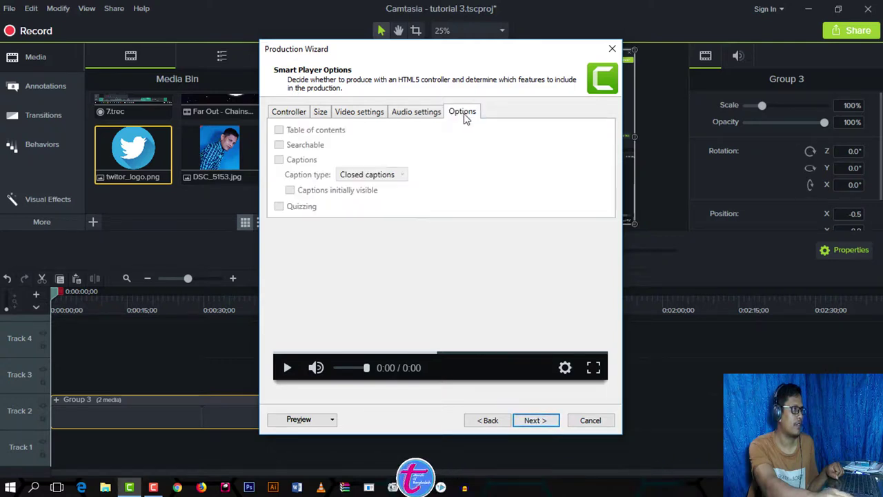
{"action": "left_click", "coordinate": [428, 111]}
Step: Continue past the video options with their defaults and name the production "Camtasia Tutorial"
{"action": "left_click", "coordinate": [529, 425]}
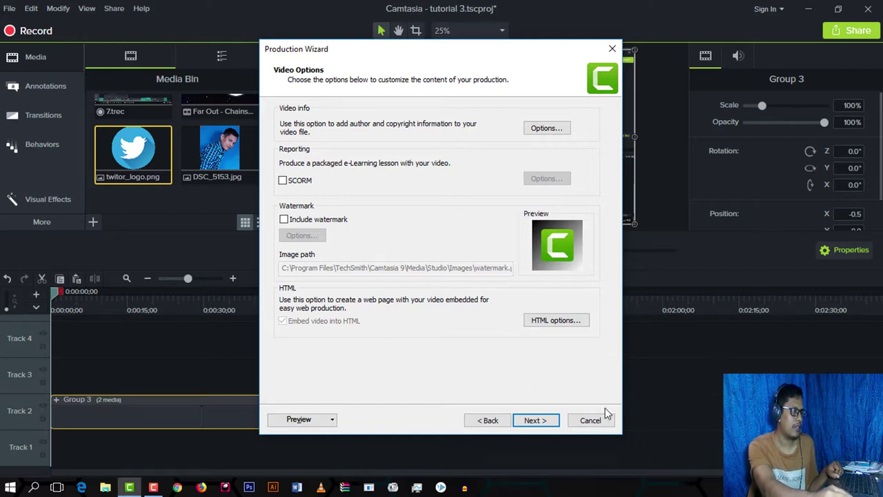
{"action": "left_click", "coordinate": [535, 420]}
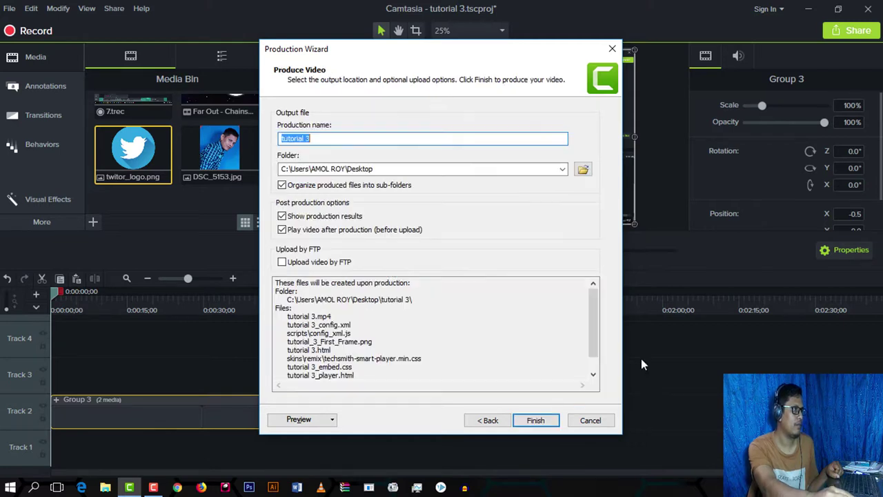
{"action": "left_click", "coordinate": [321, 138]}
{"action": "triple_click", "coordinate": [323, 137]}
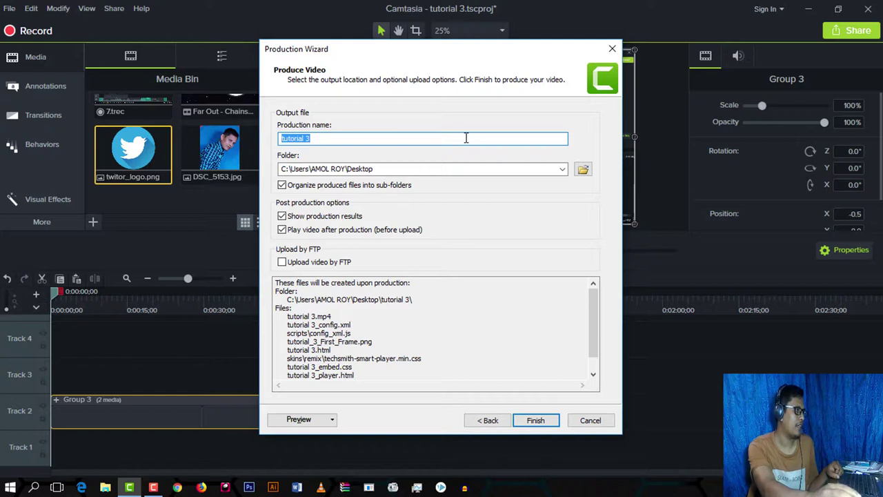
{"action": "left_click", "coordinate": [331, 138]}
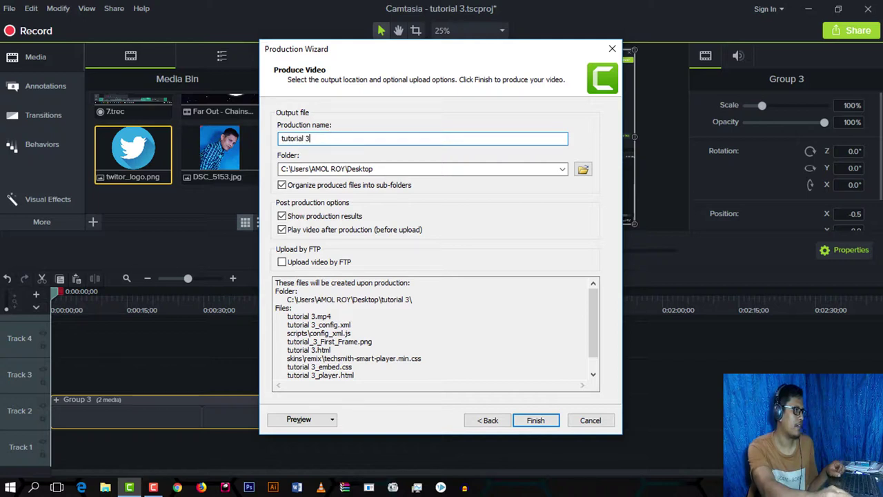
{"action": "key", "text": "ctrl+a"}
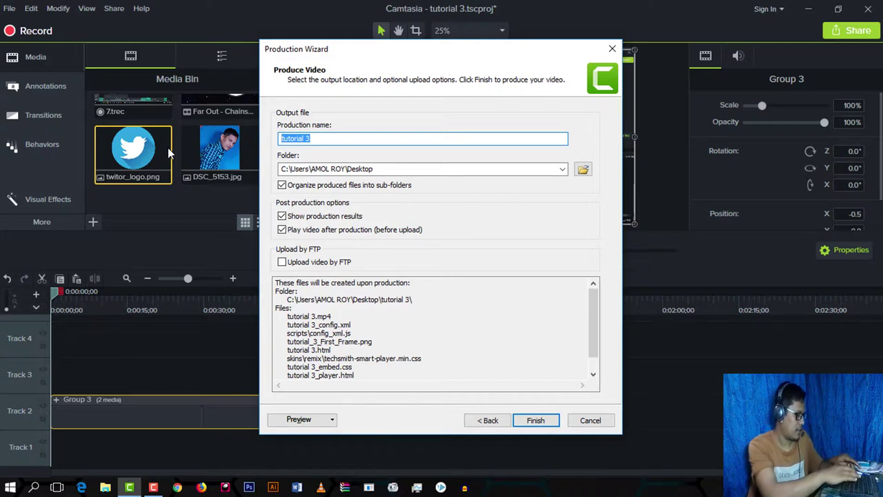
{"action": "type", "text": "Cam"}
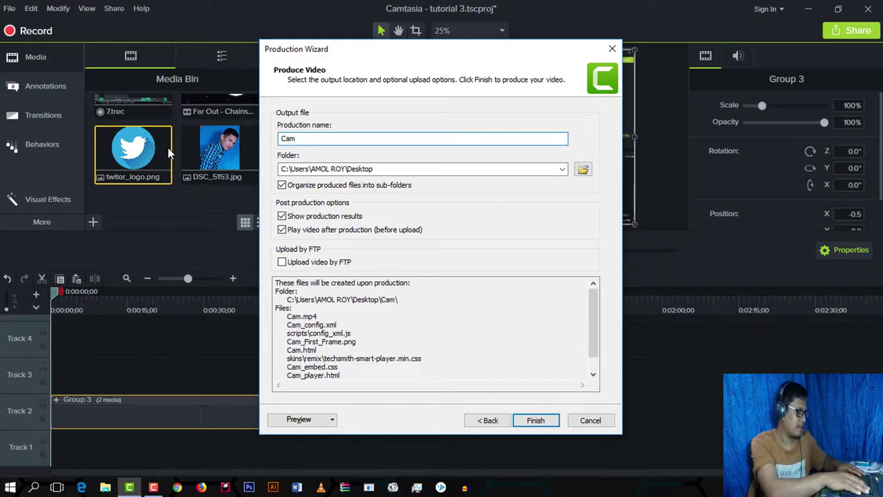
{"action": "type", "text": "tasi"}
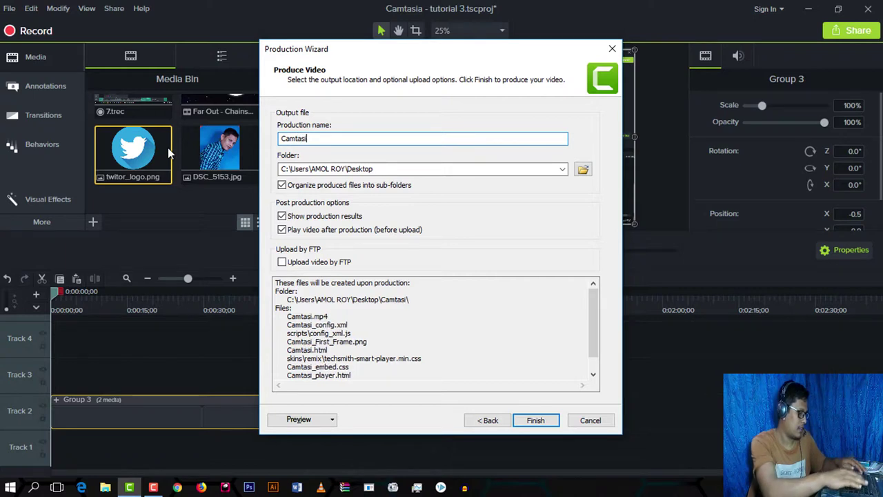
{"action": "type", "text": "a "}
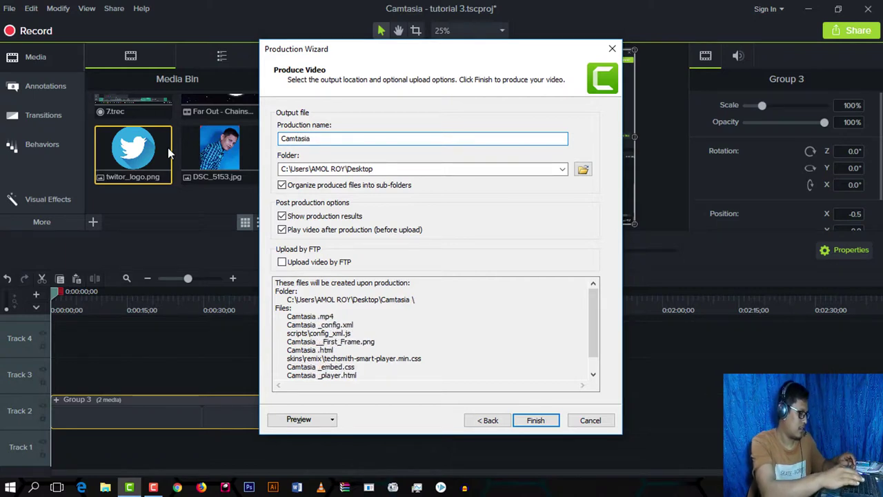
{"action": "type", "text": "Tuto"}
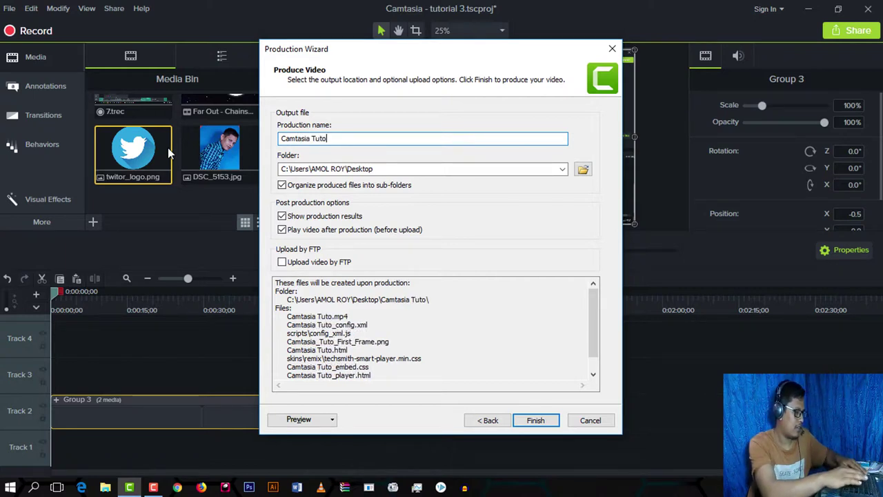
{"action": "type", "text": "rial"}
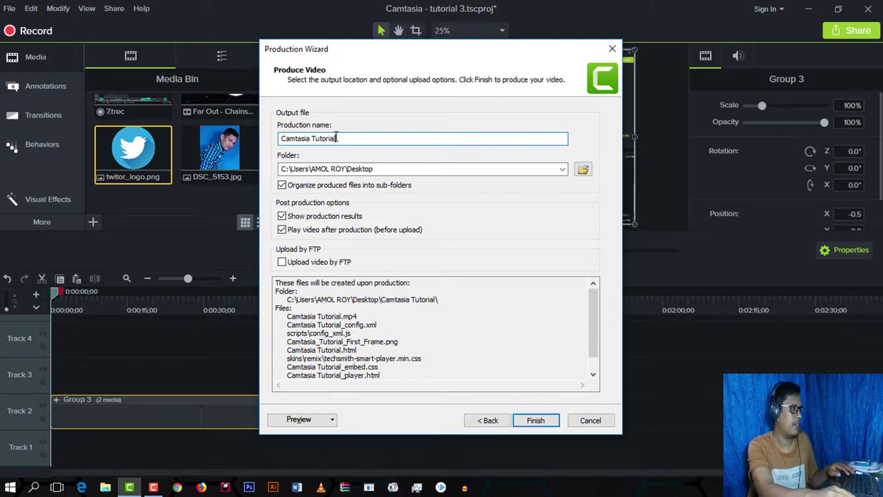
Step: Browse the Documents and Camtasia Studio folders, and choose the Desktop as the output location for the Camtasia Tutorial MP4 file
{"action": "left_click", "coordinate": [583, 171]}
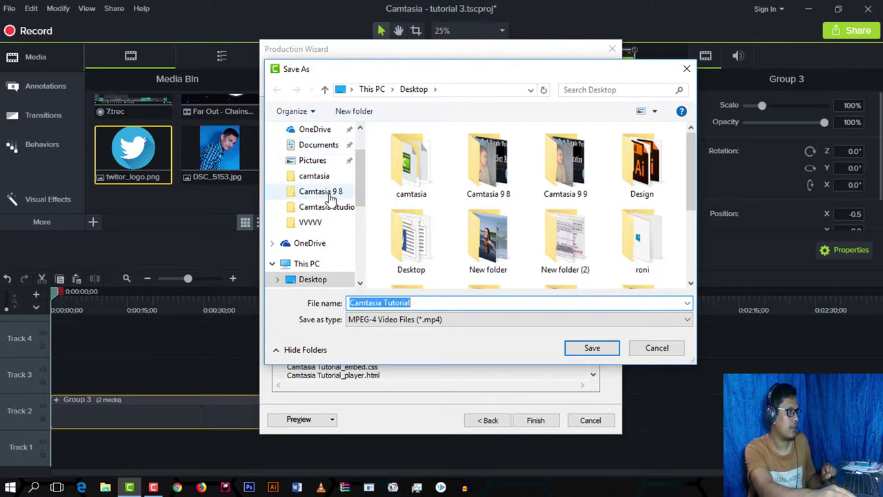
{"action": "mouse_move", "coordinate": [358, 184]}
{"action": "left_mouse_down"}
{"action": "mouse_move", "coordinate": [359, 168]}
{"action": "mouse_move", "coordinate": [356, 200]}
{"action": "mouse_move", "coordinate": [356, 169]}
{"action": "mouse_move", "coordinate": [357, 190]}
{"action": "mouse_move", "coordinate": [358, 180]}
{"action": "left_mouse_up"}
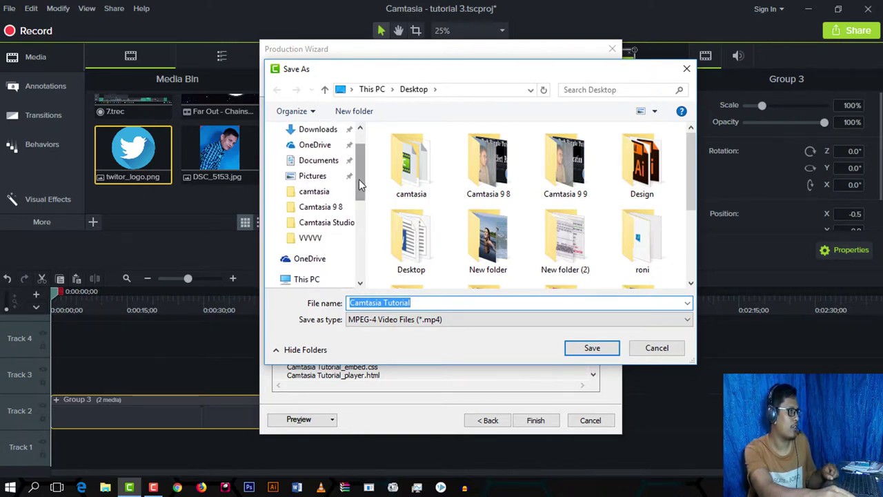
{"action": "left_click", "coordinate": [309, 163]}
{"action": "double_click", "coordinate": [414, 176]}
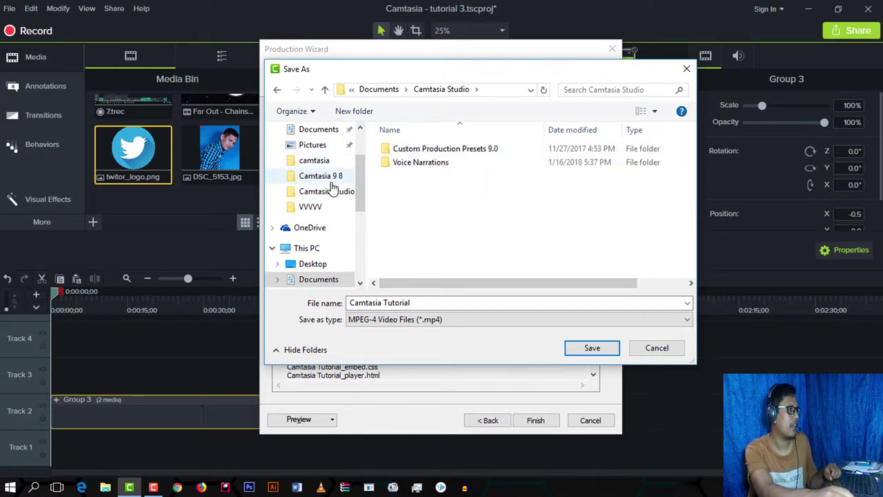
{"action": "scroll", "coordinate": [335, 177], "scroll_direction": "up", "scroll_amount": 2}
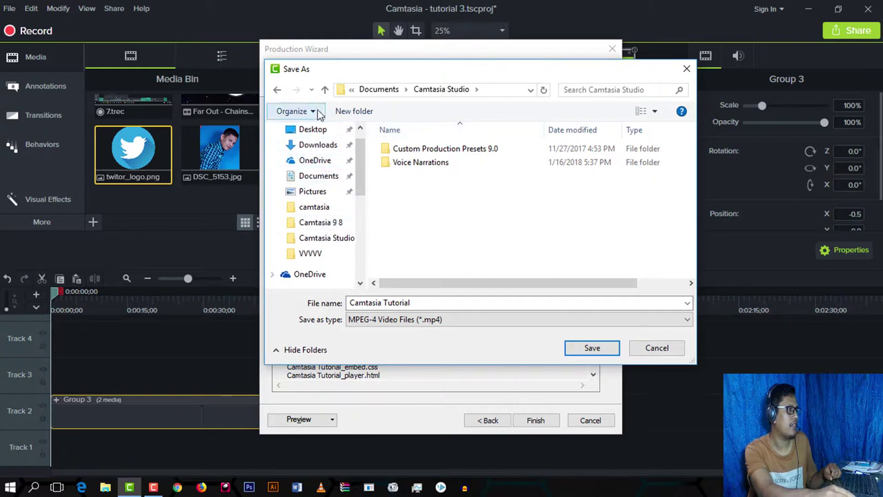
{"action": "left_click", "coordinate": [314, 130]}
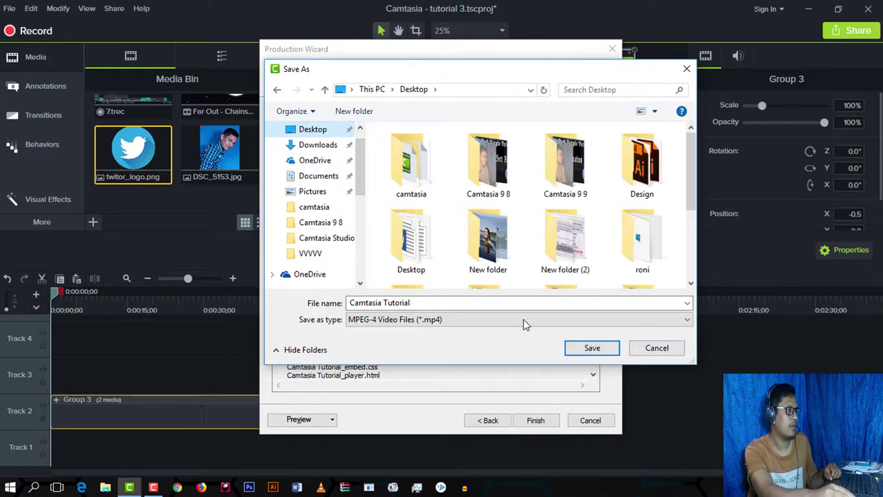
{"action": "left_click", "coordinate": [597, 349]}
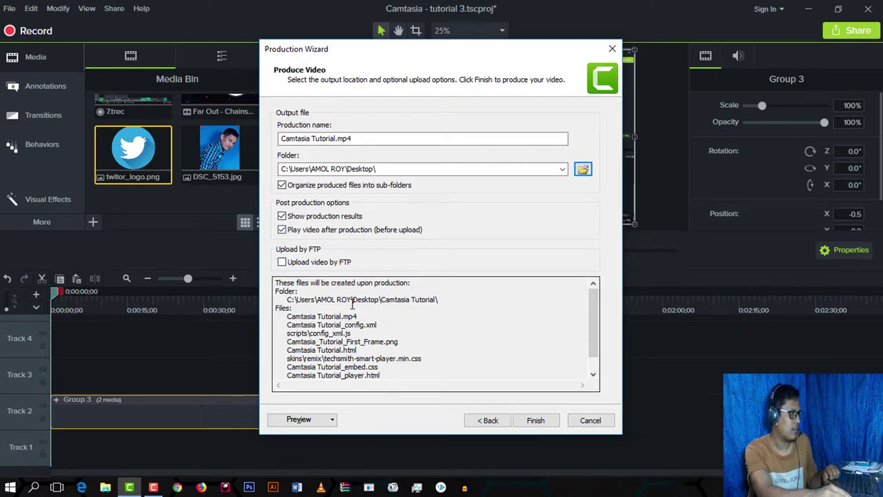
Step: Produce the Camtasia Tutorial video, and close its browser playback and the production results once rendering is complete
{"action": "scroll", "coordinate": [333, 361], "scroll_direction": "down", "scroll_amount": 1}
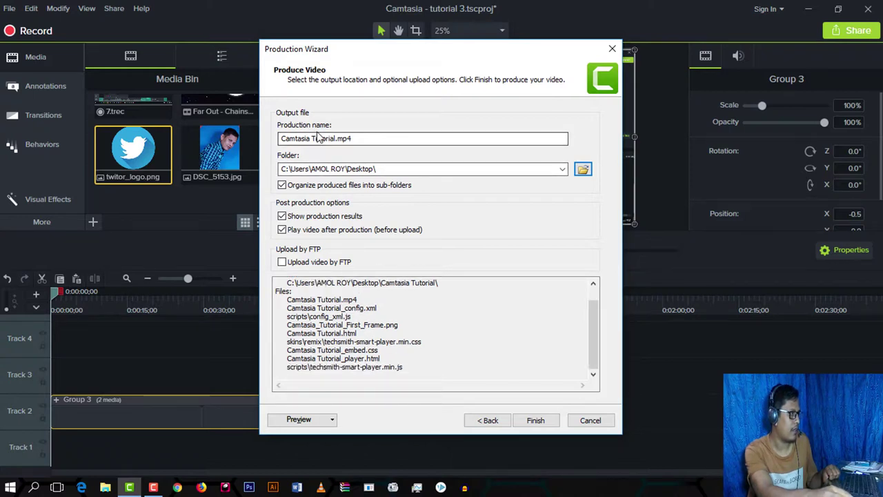
{"action": "left_click_drag", "start_coordinate": [282, 138], "coordinate": [348, 141]}
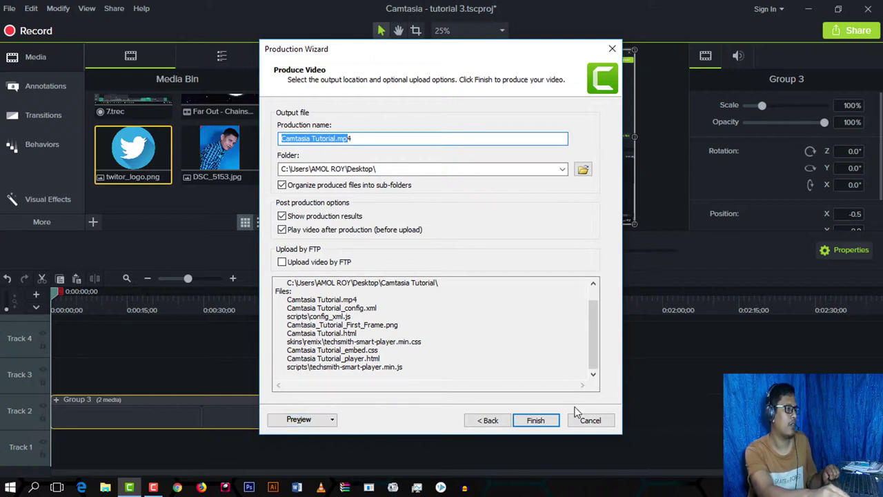
{"action": "left_click", "coordinate": [538, 423]}
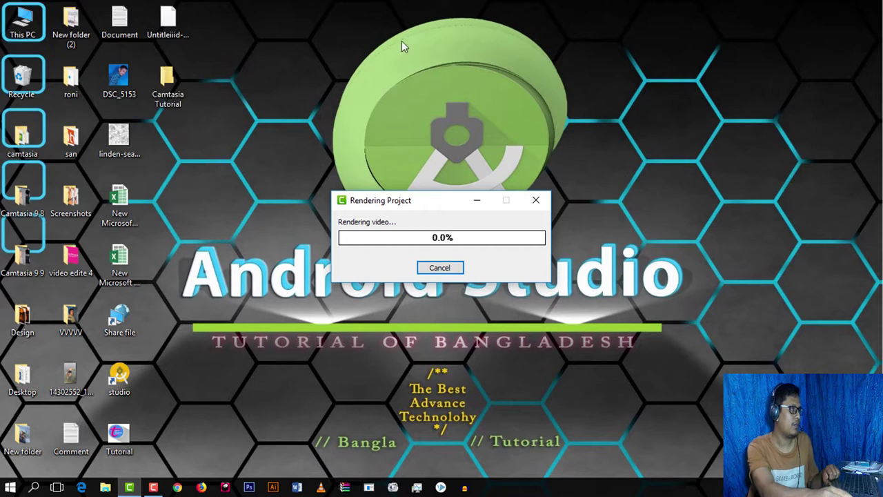
{"action": "right_click", "coordinate": [402, 42]}
{"action": "left_click", "coordinate": [441, 81]}
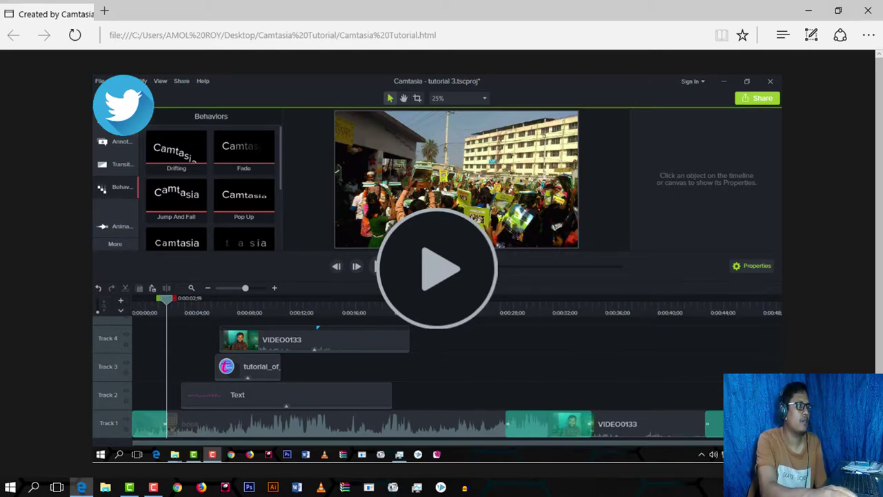
{"action": "left_click", "coordinate": [868, 10]}
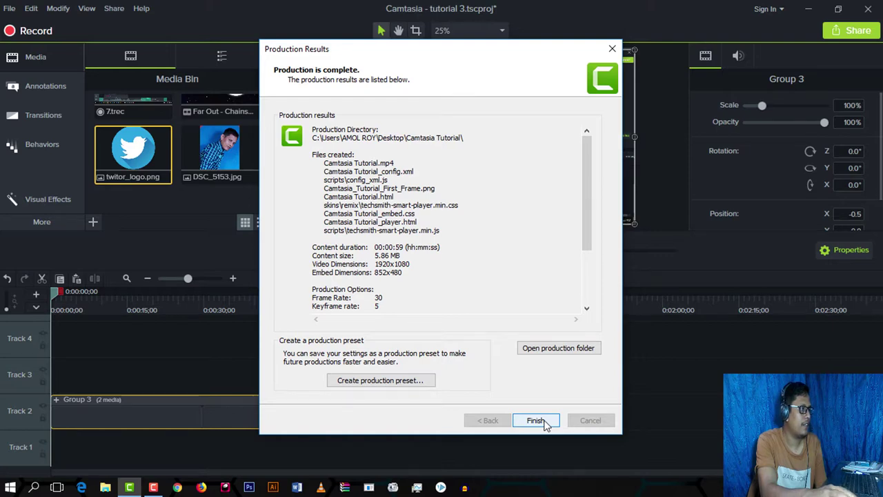
{"action": "left_click", "coordinate": [536, 421]}
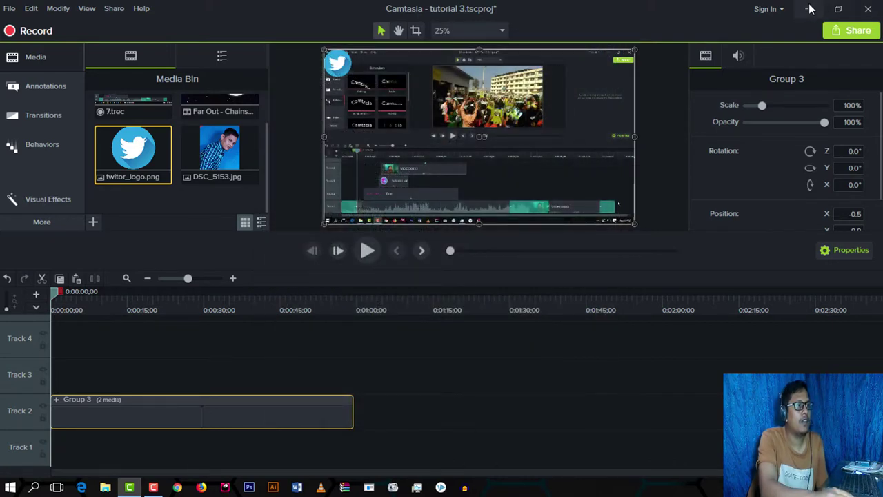
Step: Minimize the Camtasia editor and refresh the desktop
{"action": "left_click", "coordinate": [809, 9]}
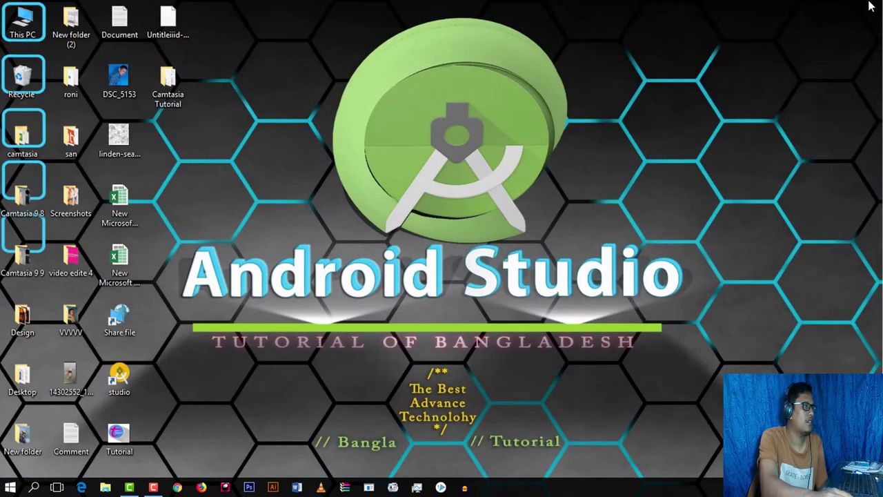
{"action": "right_click", "coordinate": [200, 273]}
{"action": "right_click", "coordinate": [229, 166]}
{"action": "left_click", "coordinate": [282, 205]}
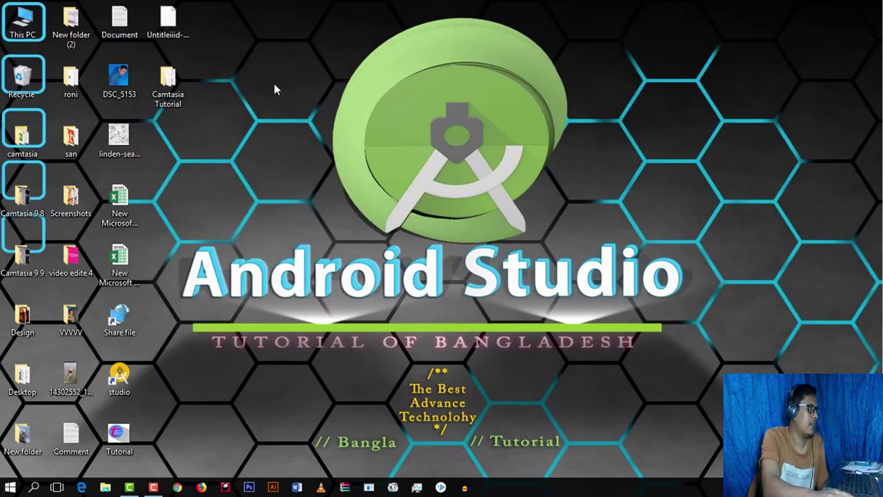
{"action": "right_click", "coordinate": [272, 118]}
{"action": "left_click", "coordinate": [318, 162]}
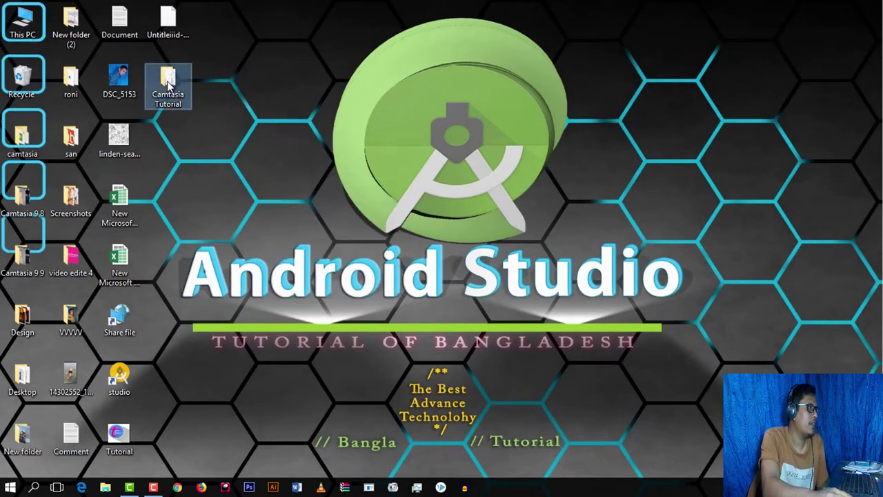
Step: Open the Camtasia Tutorial folder on the desktop and examine the produced files, including the remix folder inside skins
{"action": "double_click", "coordinate": [168, 81]}
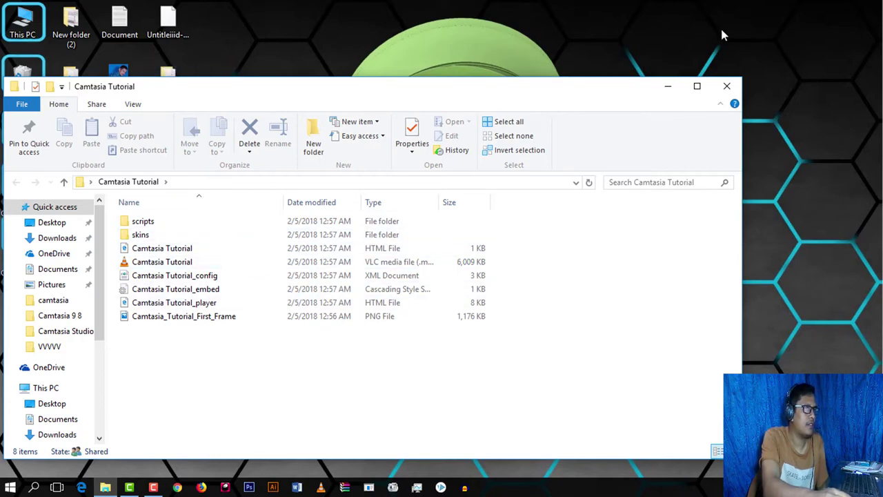
{"action": "left_click", "coordinate": [725, 89]}
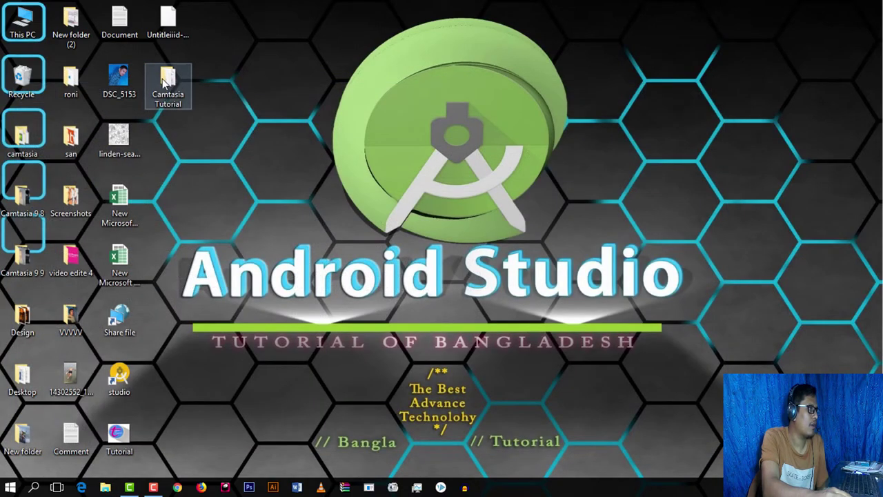
{"action": "double_click", "coordinate": [166, 81]}
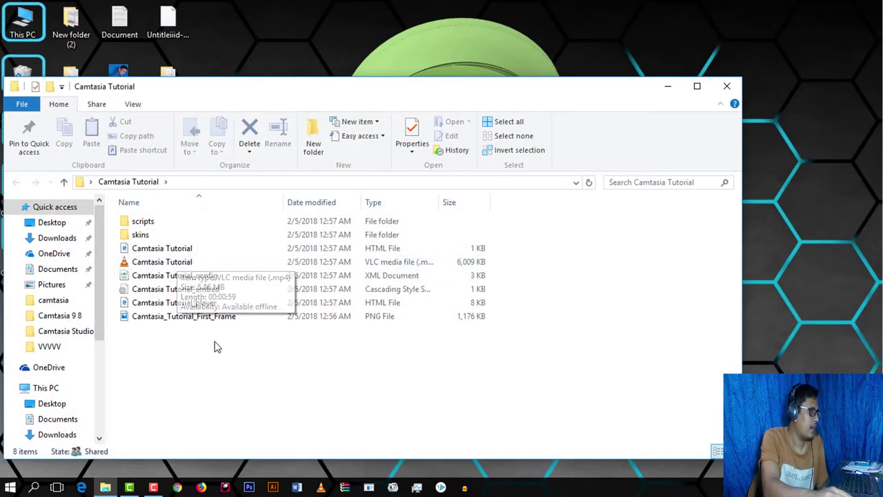
{"action": "double_click", "coordinate": [134, 235]}
{"action": "double_click", "coordinate": [140, 221]}
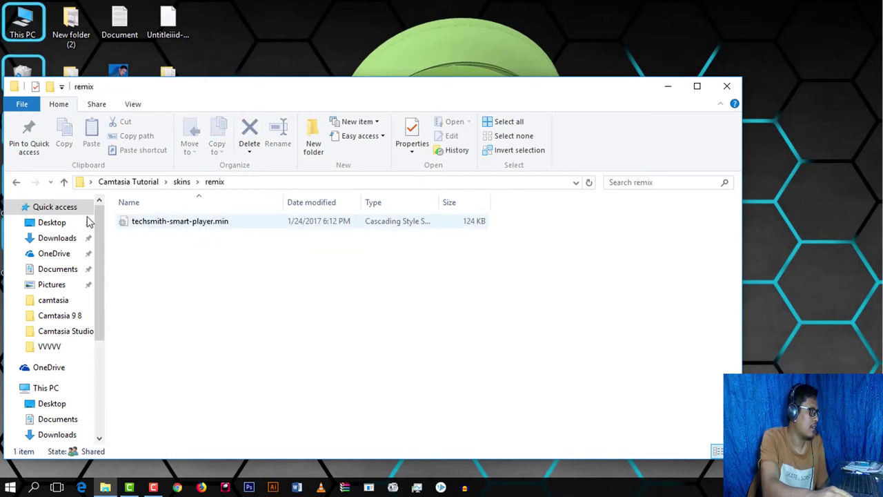
{"action": "left_click", "coordinate": [17, 182]}
{"action": "left_click", "coordinate": [17, 182]}
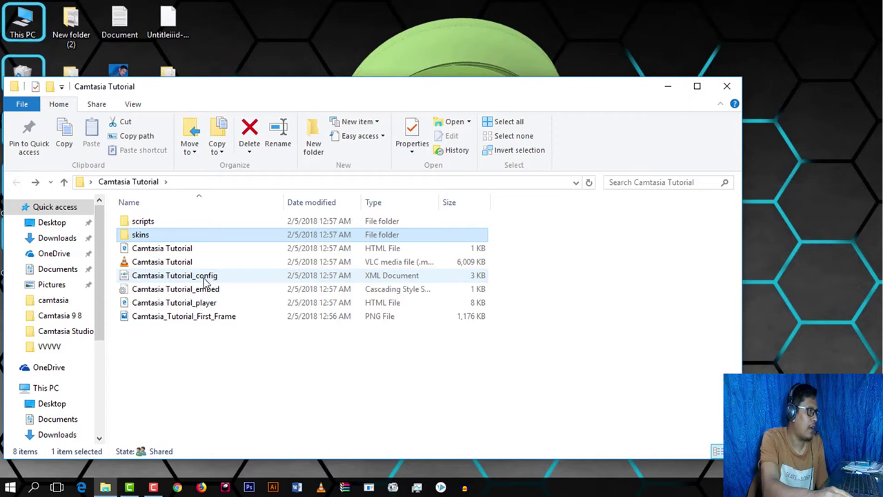
{"action": "left_click", "coordinate": [322, 391]}
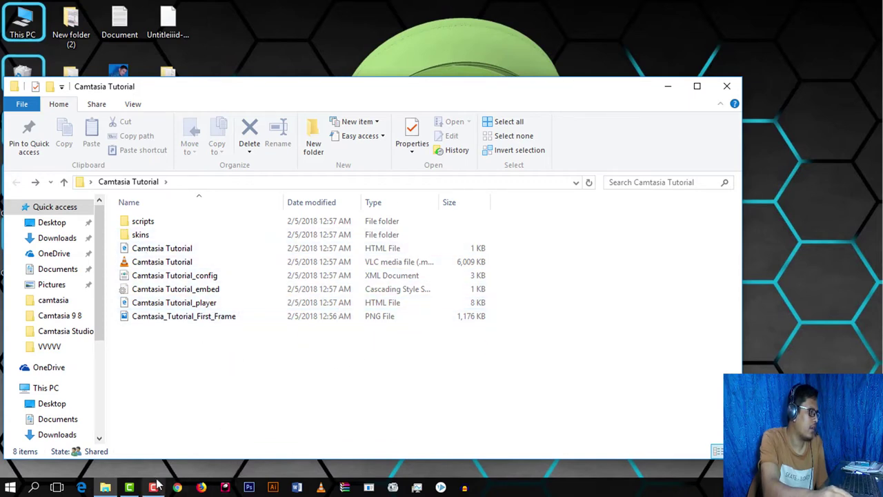
Step: Switch to the Camtasia editor and delete the Group 3 clip from Track 2 of the timeline
{"action": "left_click", "coordinate": [129, 487]}
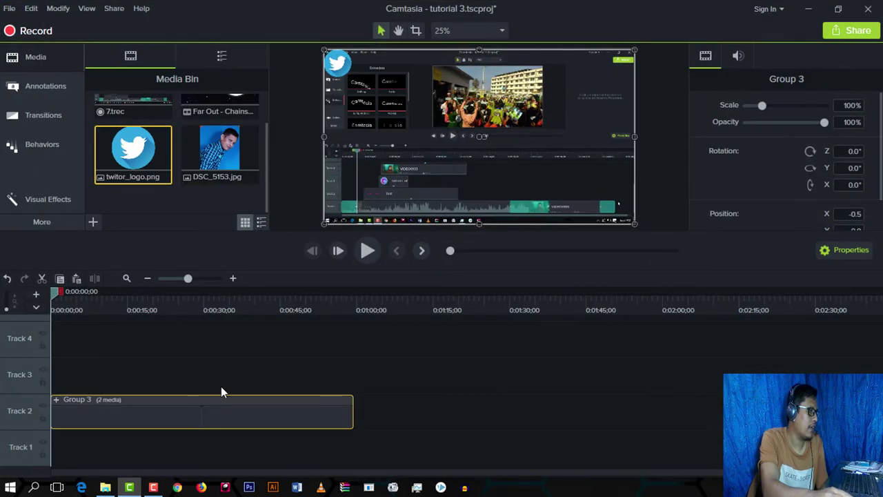
{"action": "right_click", "coordinate": [115, 414]}
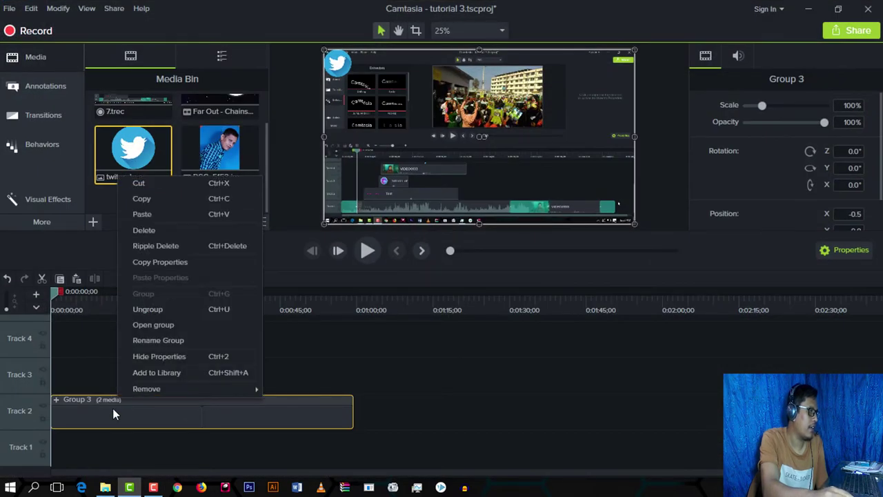
{"action": "left_click", "coordinate": [157, 228]}
Step: Delete all media from the Media Bin and minimize the Camtasia editor
{"action": "key", "text": "ctrl+a"}
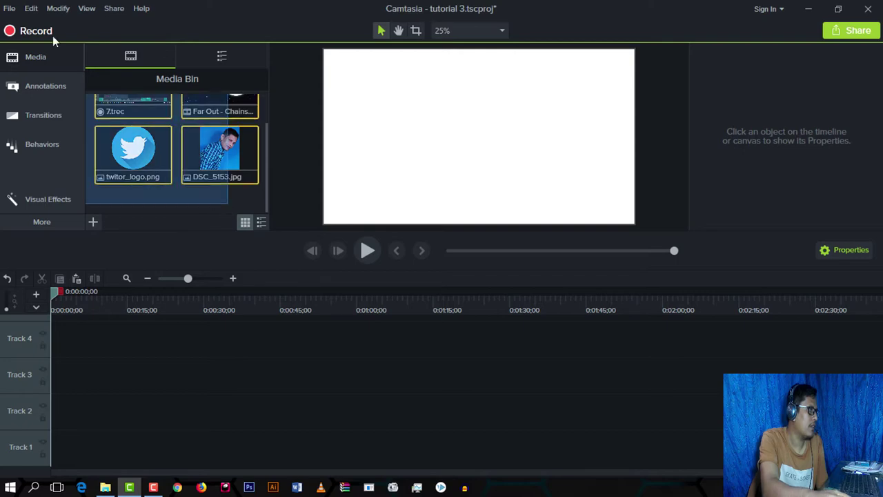
{"action": "scroll", "coordinate": [218, 110], "scroll_direction": "up", "scroll_amount": 1}
{"action": "right_click", "coordinate": [228, 118]}
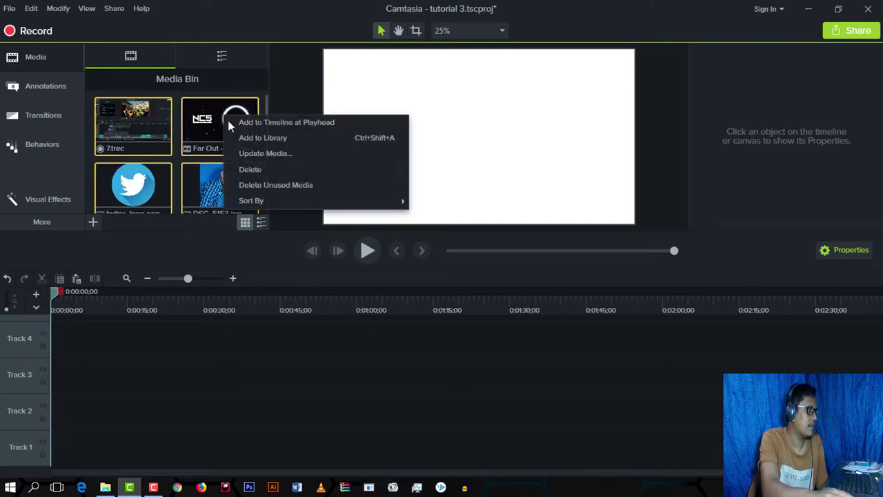
{"action": "left_click", "coordinate": [262, 171]}
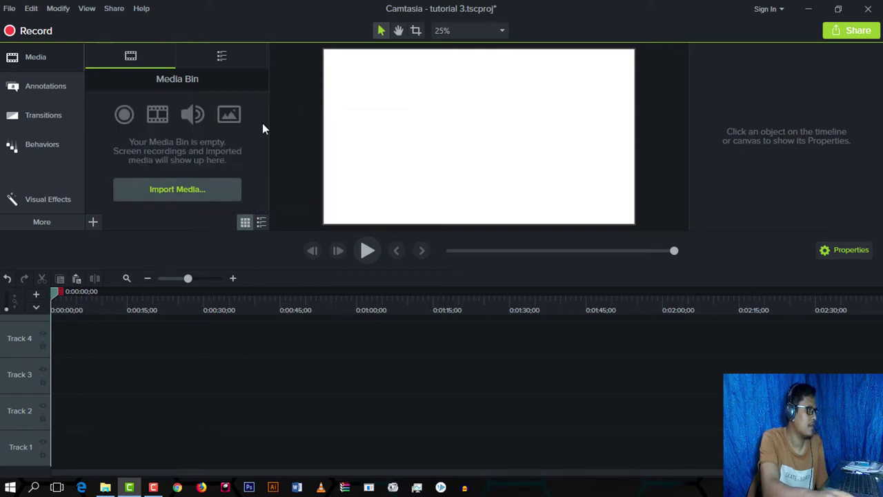
{"action": "left_click", "coordinate": [808, 8]}
{"action": "left_click_drag", "start_coordinate": [250, 370], "coordinate": [103, 193]}
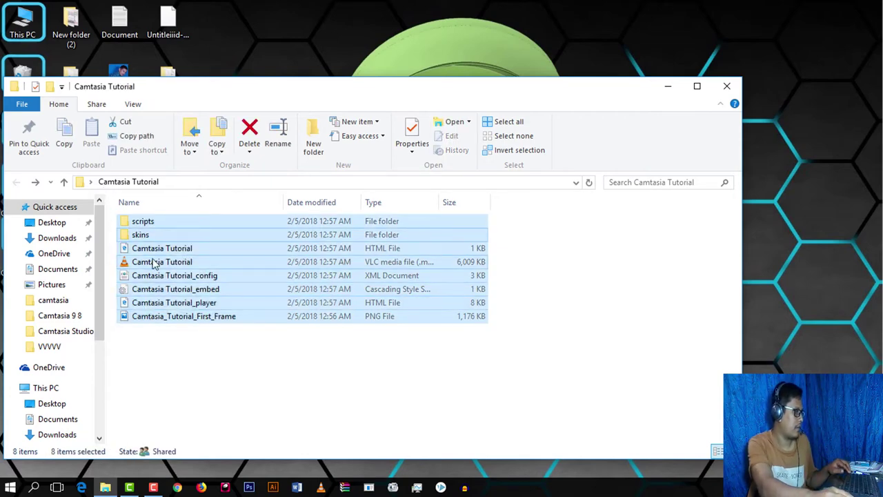
{"action": "key", "text": "ctrl+c"}
{"action": "key", "text": "ctrl+v"}
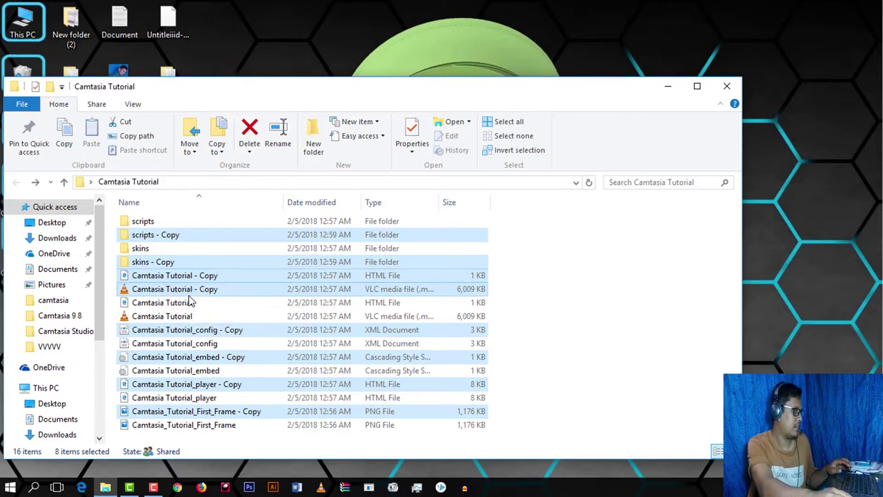
{"action": "key", "text": "Delete"}
{"action": "left_click", "coordinate": [153, 268]}
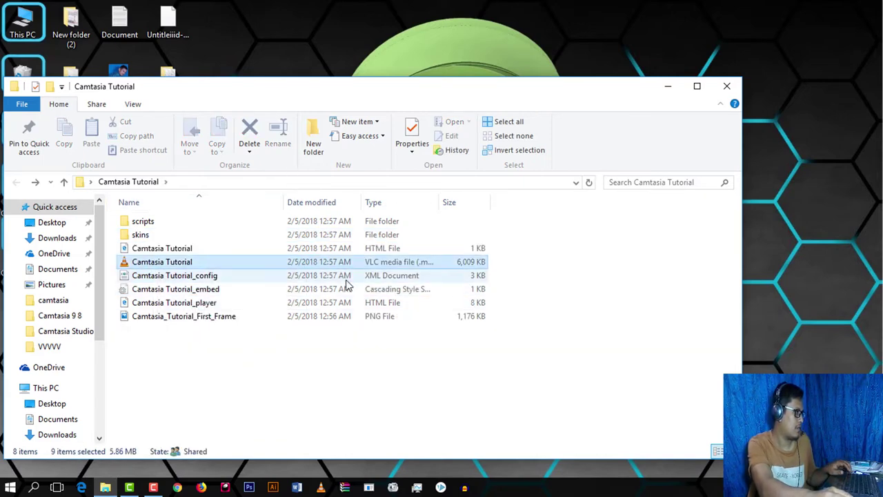
Step: Delete every file and folder in the Camtasia Tutorial folder except the Camtasia Tutorial video file
{"action": "left_click_drag", "start_coordinate": [233, 363], "coordinate": [108, 211]}
{"action": "left_click", "coordinate": [154, 268], "text": "ctrl"}
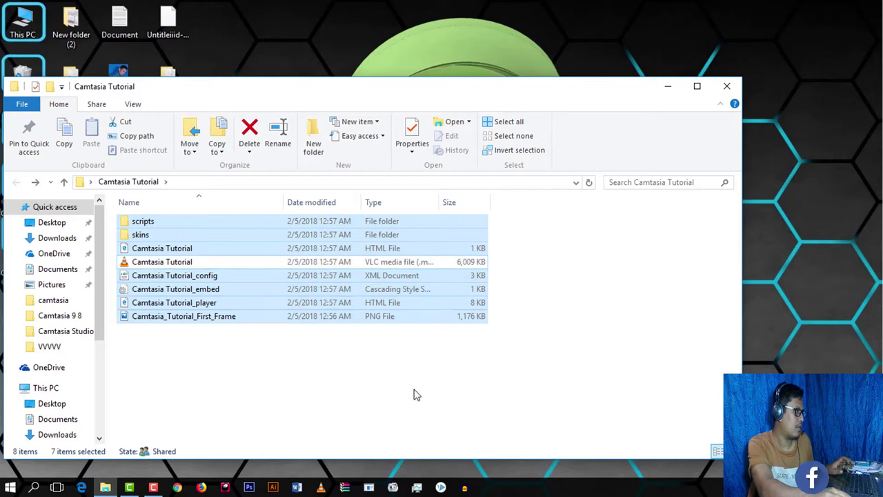
{"action": "left_click", "coordinate": [249, 133]}
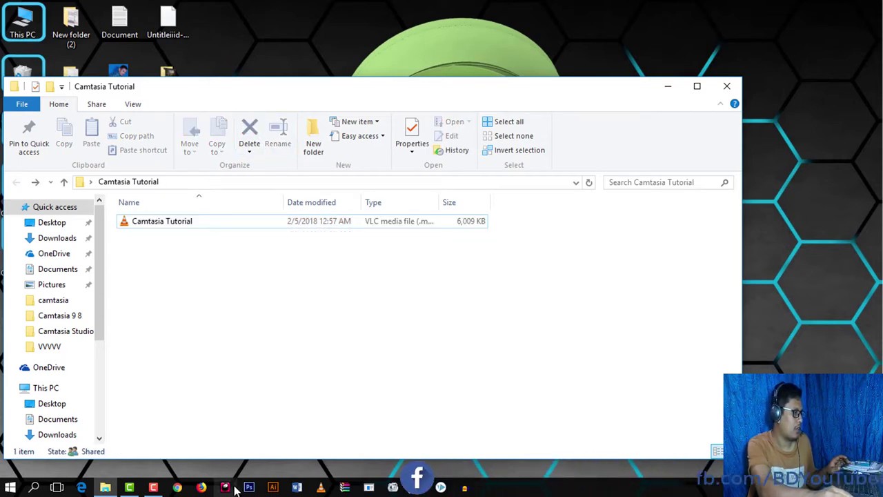
{"action": "left_click", "coordinate": [129, 487]}
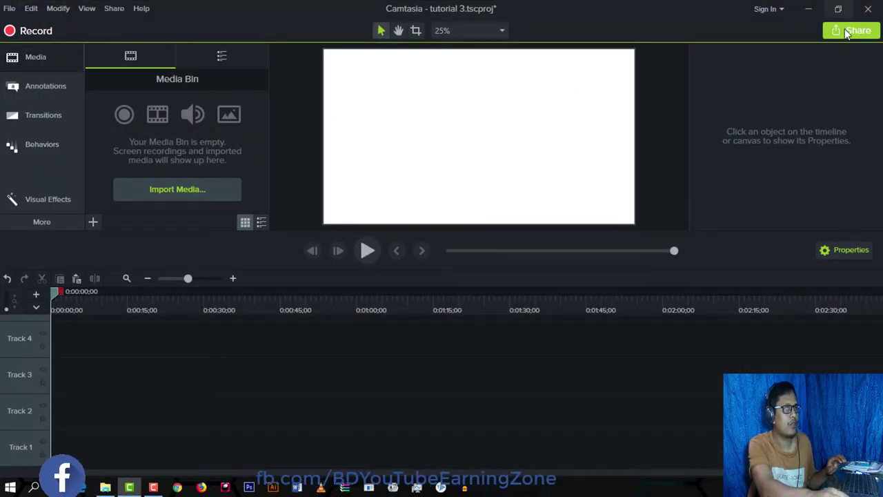
{"action": "left_click", "coordinate": [808, 9]}
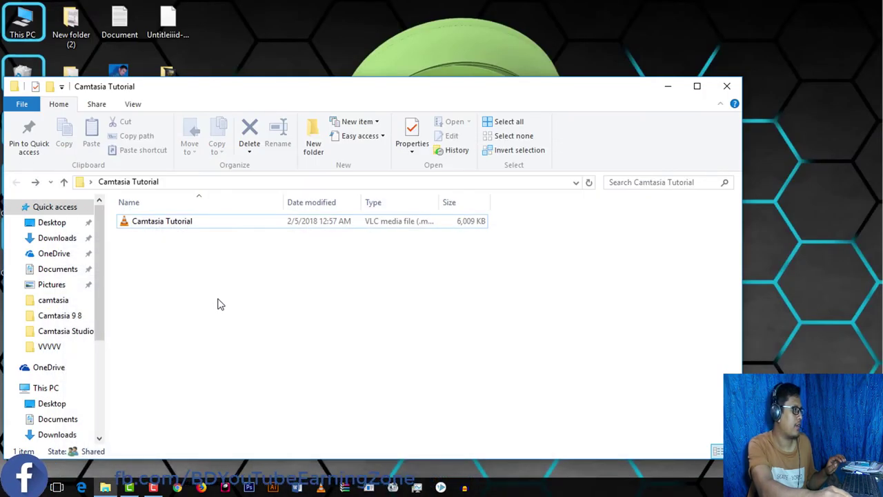
{"action": "left_click", "coordinate": [400, 5]}
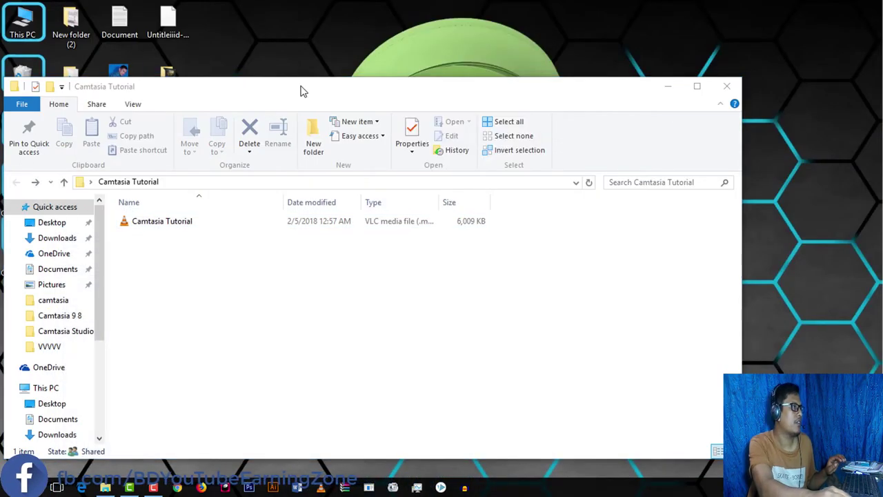
Step: Move the Camtasia Tutorial folder window away from the desktop icons and empty the Recycle Bin
{"action": "left_click_drag", "start_coordinate": [302, 89], "coordinate": [455, 71]}
{"action": "right_click", "coordinate": [21, 78]}
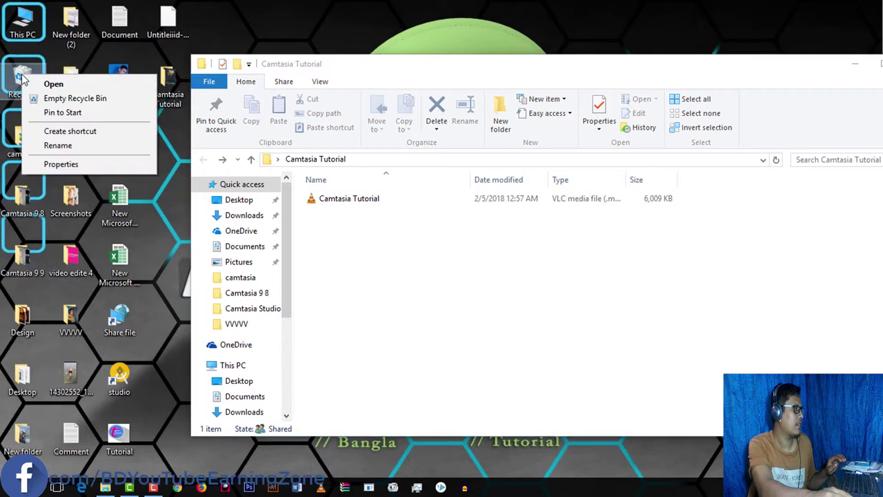
{"action": "left_click", "coordinate": [90, 98]}
{"action": "key", "text": "Return"}
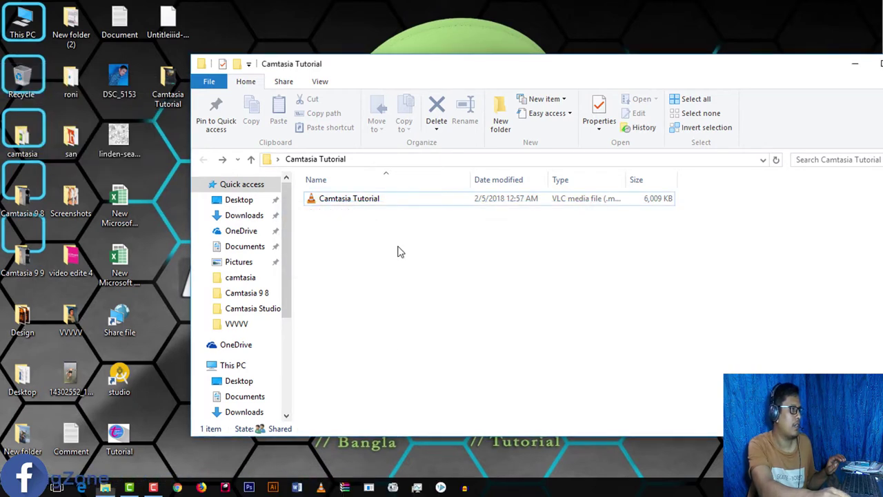
Step: Play the Camtasia Tutorial video in VLC, check several points along its length, close it and return to the Camtasia editor
{"action": "left_click", "coordinate": [332, 202]}
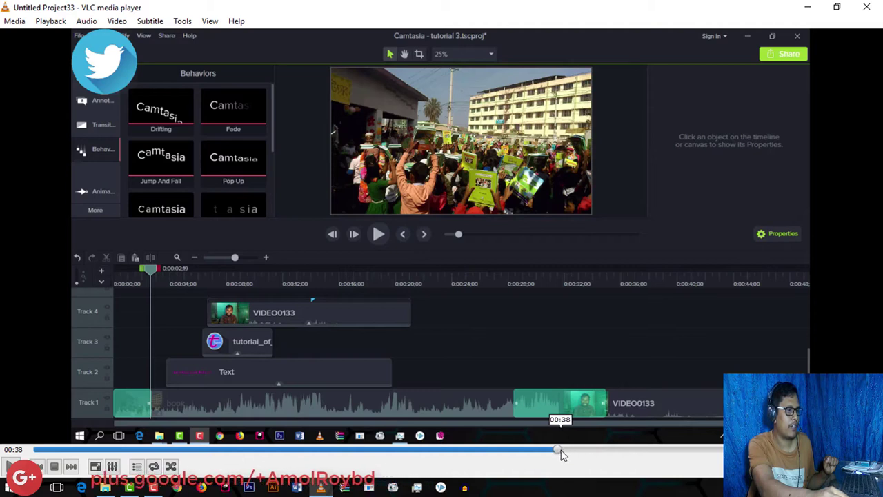
{"action": "left_click_drag", "start_coordinate": [560, 447], "coordinate": [597, 447]}
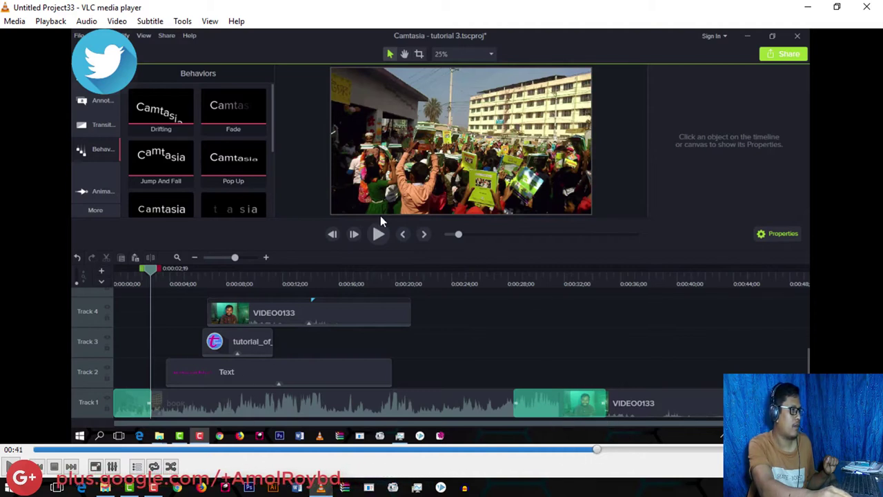
{"action": "left_click", "coordinate": [12, 466]}
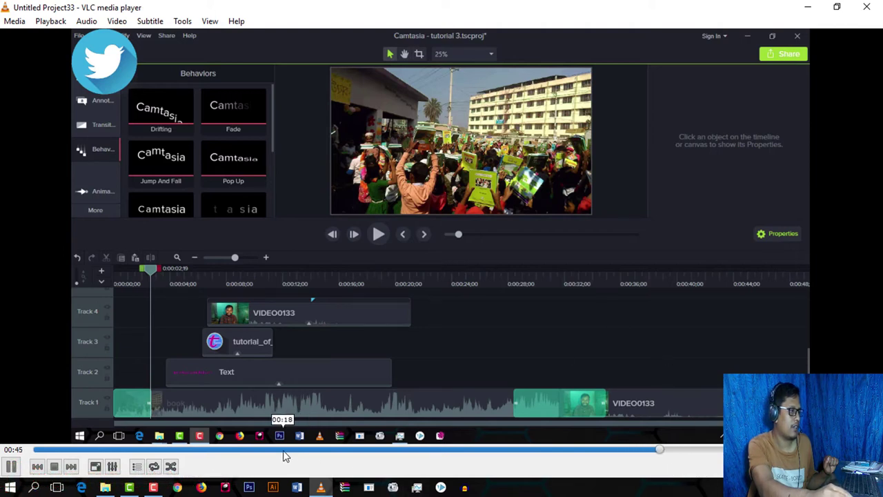
{"action": "left_click", "coordinate": [200, 455]}
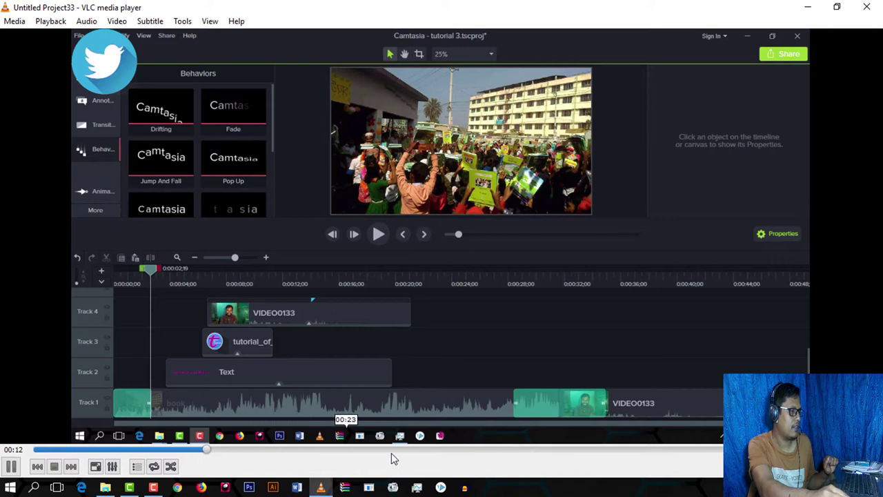
{"action": "left_click", "coordinate": [617, 456]}
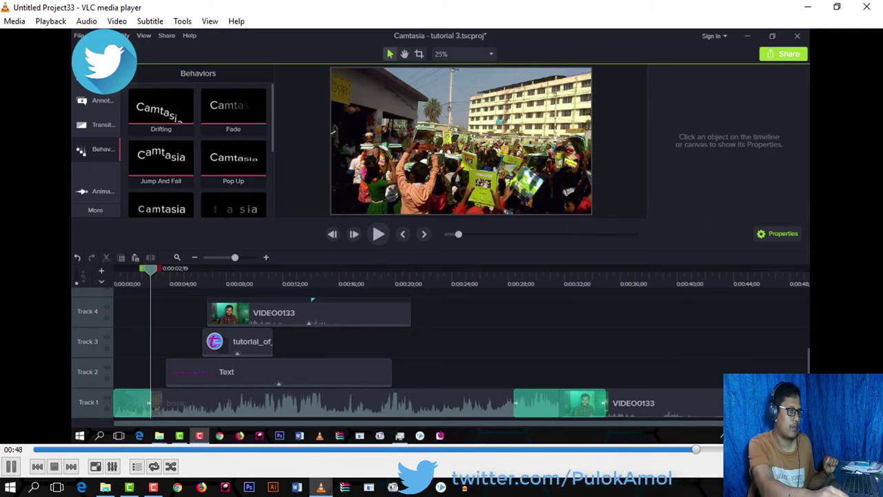
{"action": "left_click", "coordinate": [104, 450]}
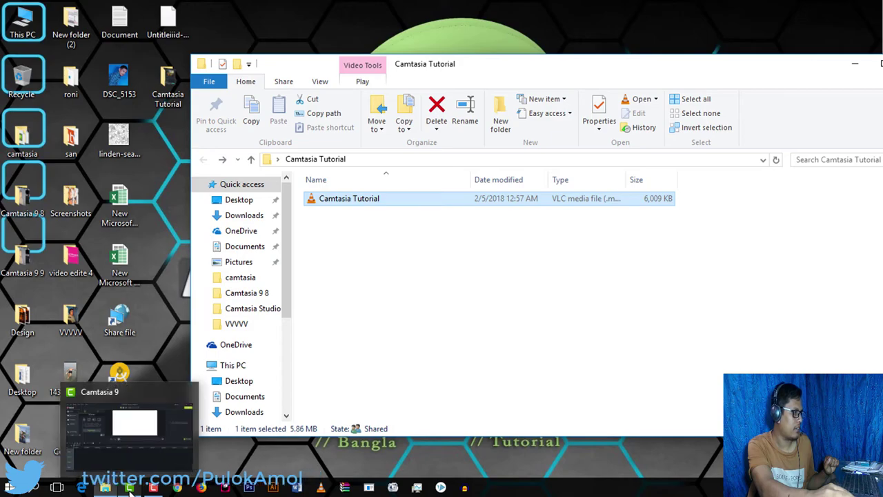
{"action": "left_click", "coordinate": [129, 487]}
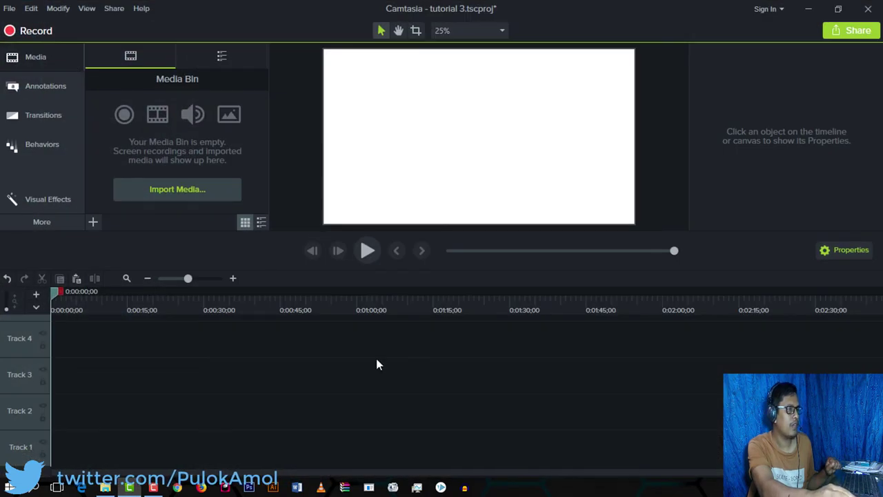